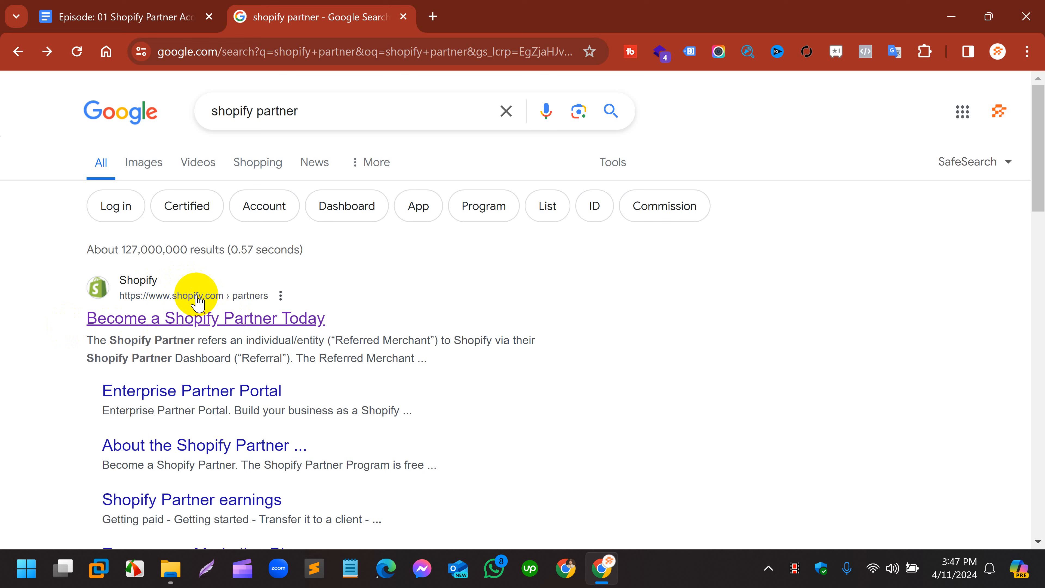
Step: Open the Become a Shopify Partner Today result, join the program and choose to sign up with email
click(192, 318)
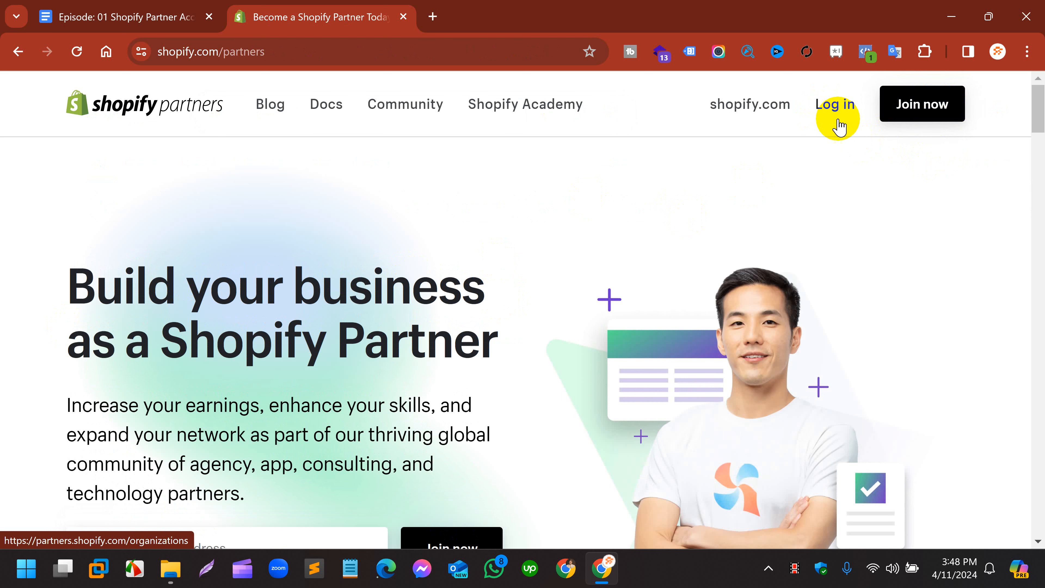
click(932, 101)
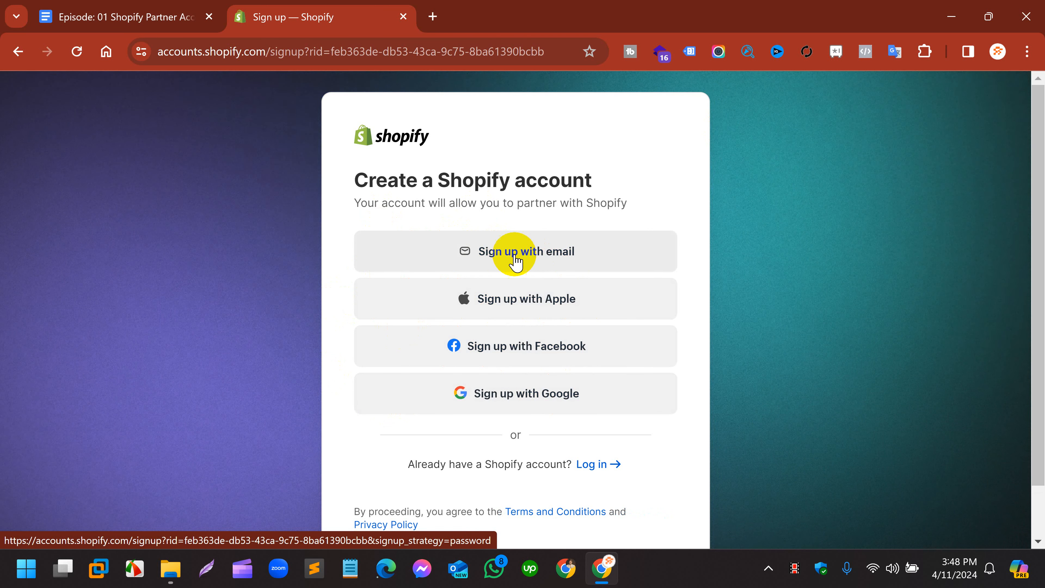
click(573, 258)
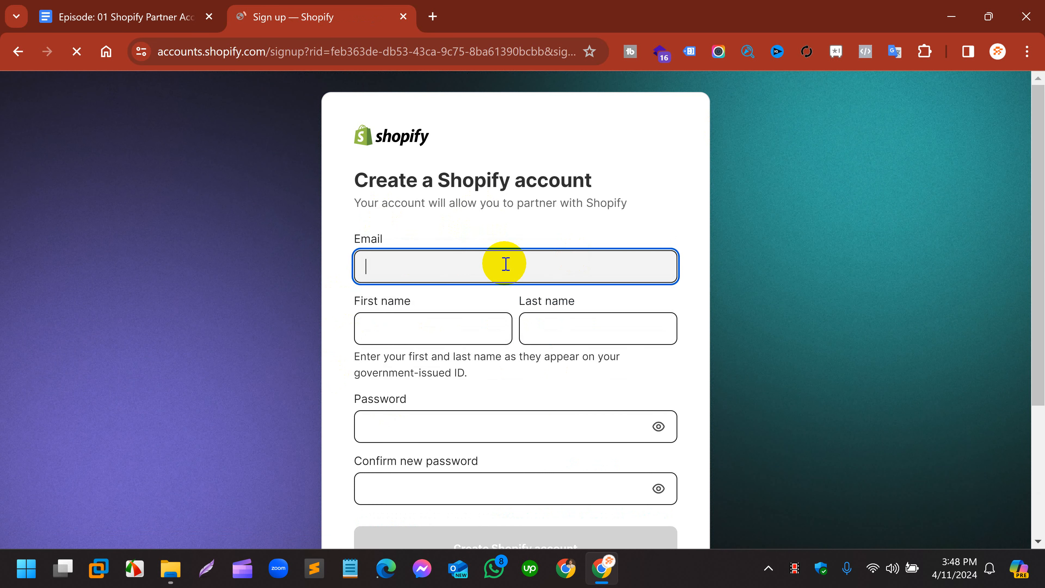
Step: Fill in the account holder's email address, first name and last name on the sign-up form
click(466, 264)
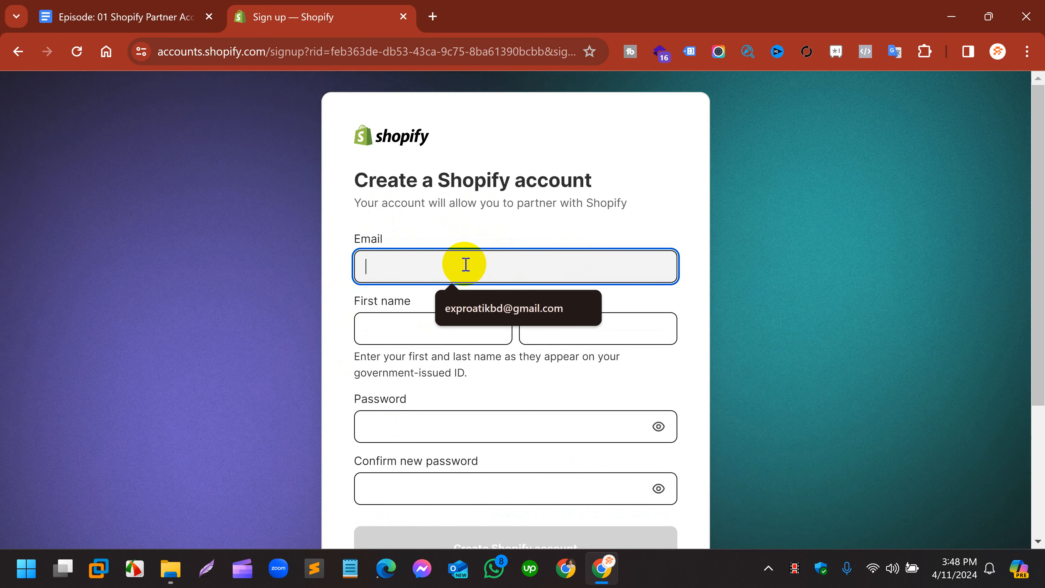
key(ctrl+v)
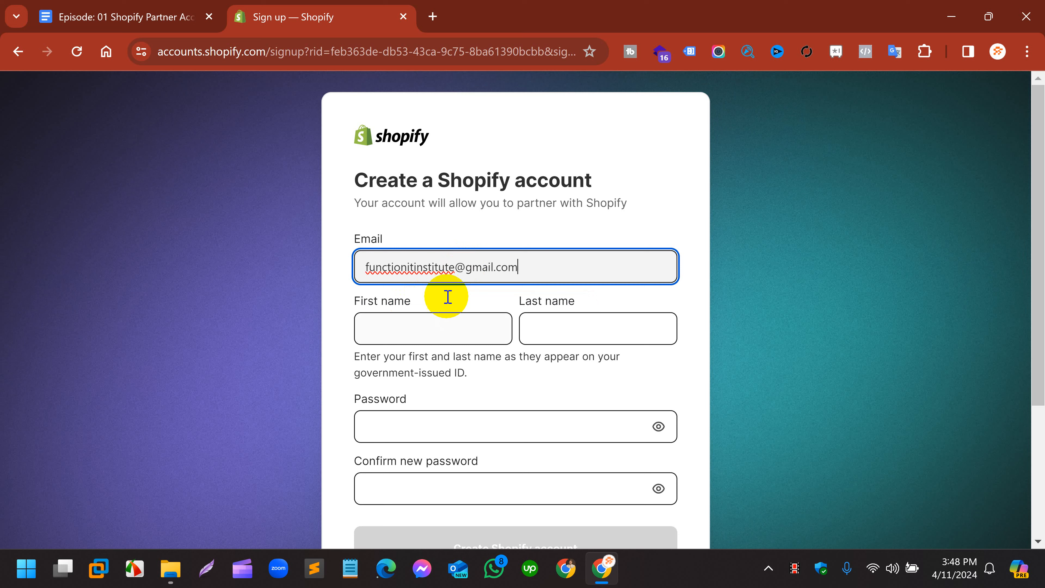
click(414, 330)
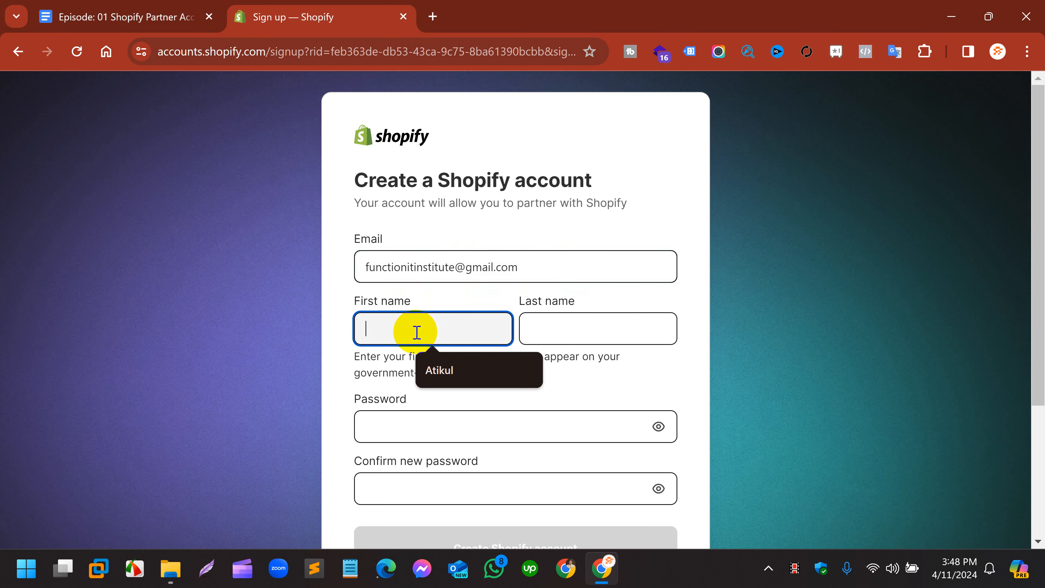
click(443, 360)
click(560, 329)
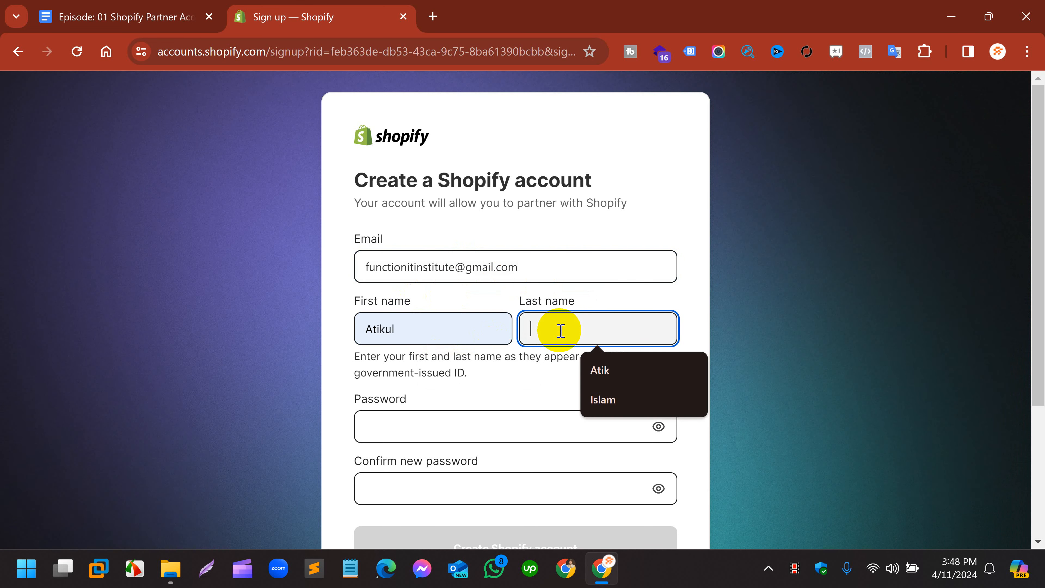
click(596, 379)
Step: Enter the new account password and repeat it in the confirmation field
click(424, 417)
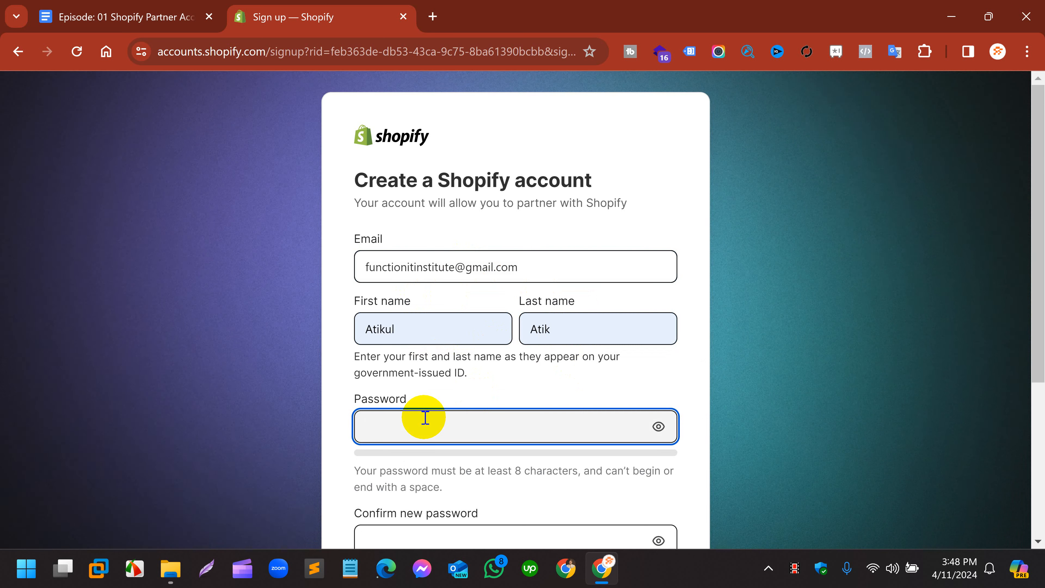
text(•••)
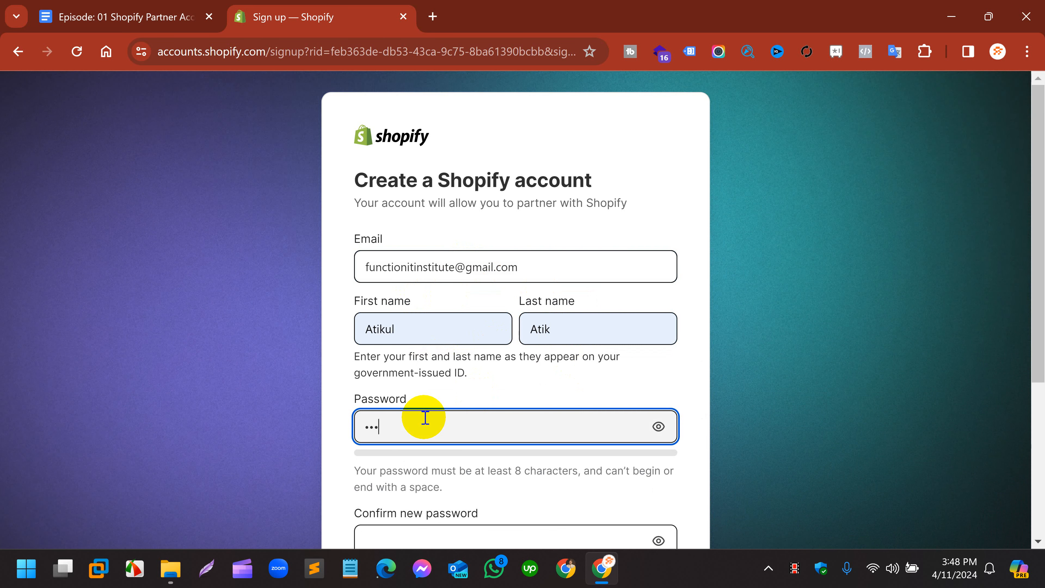
text(•)
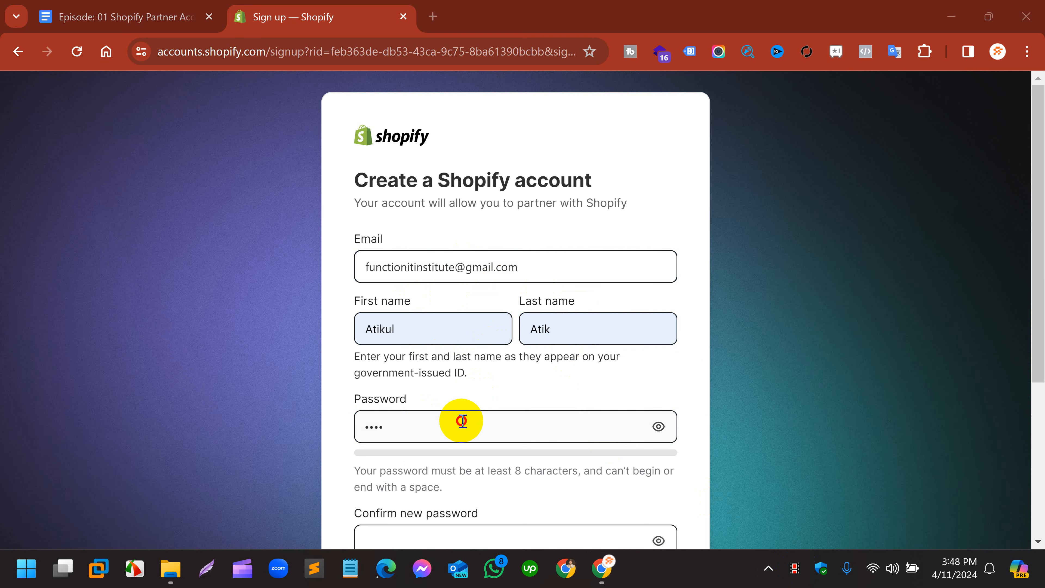
click(463, 421)
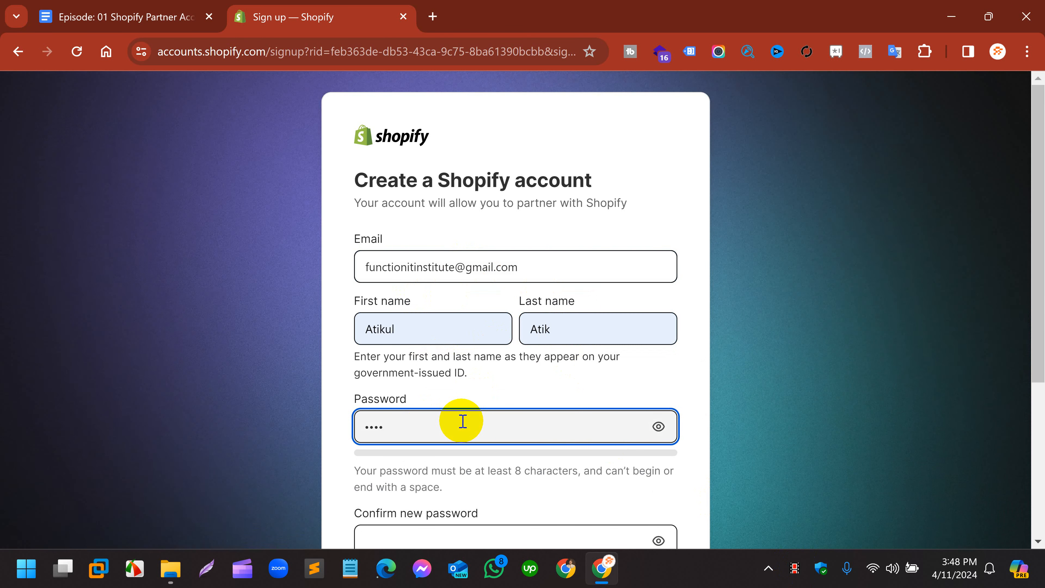
text(••••••)
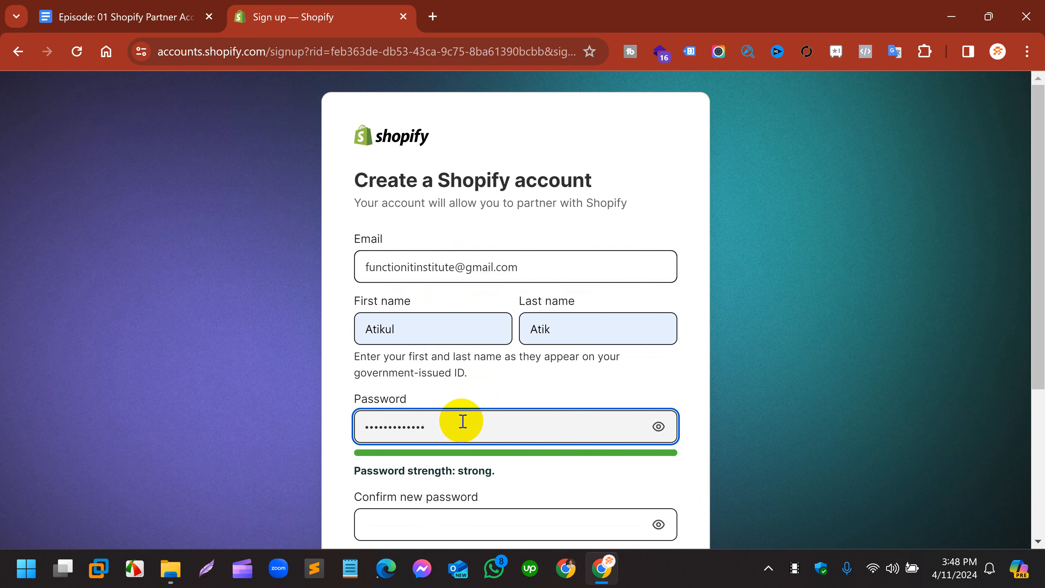
scroll(462, 421, down, 3)
click(418, 407)
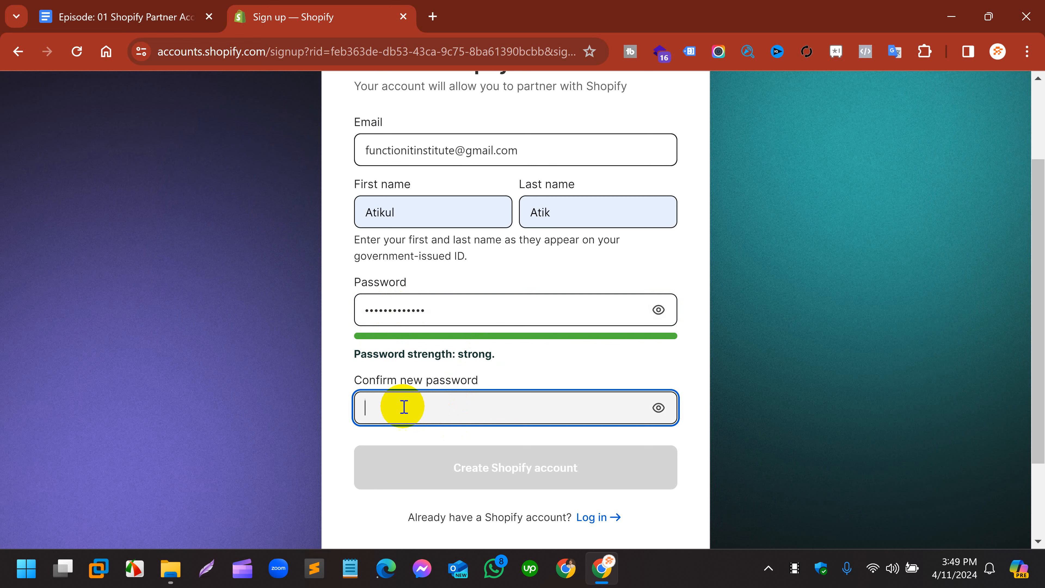
text(••)
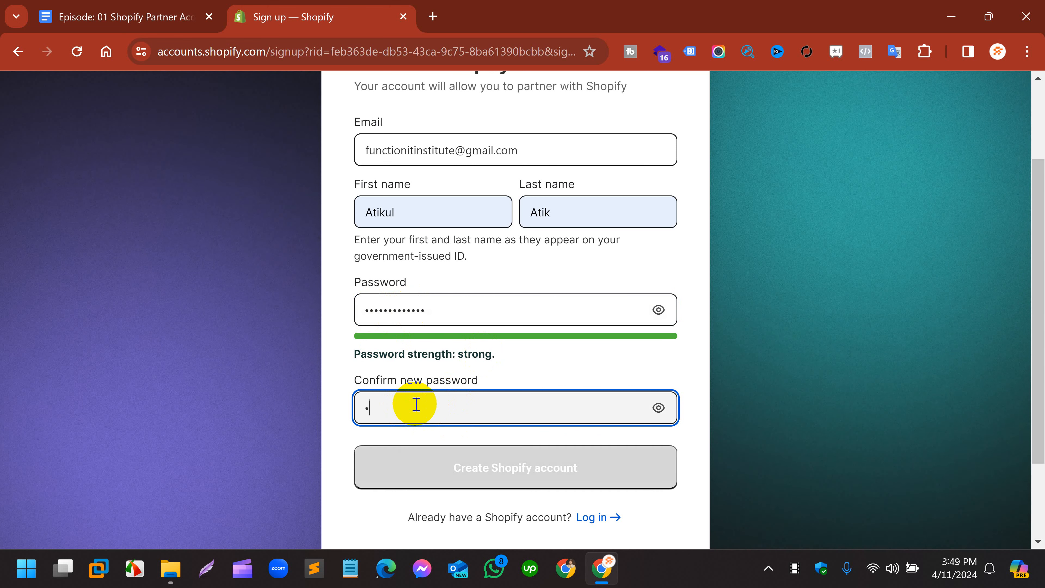
text(••••)
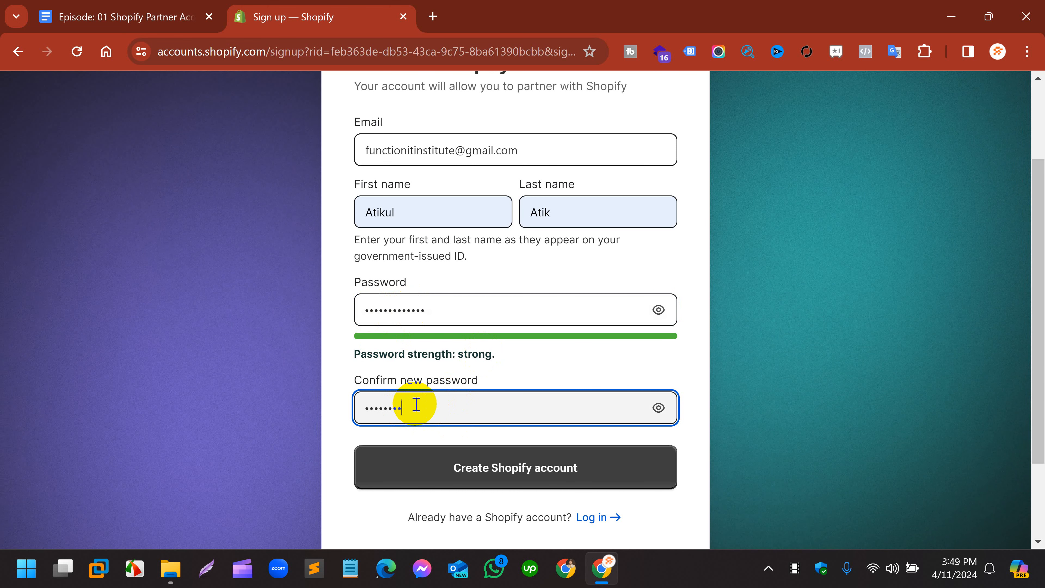
text(••••••)
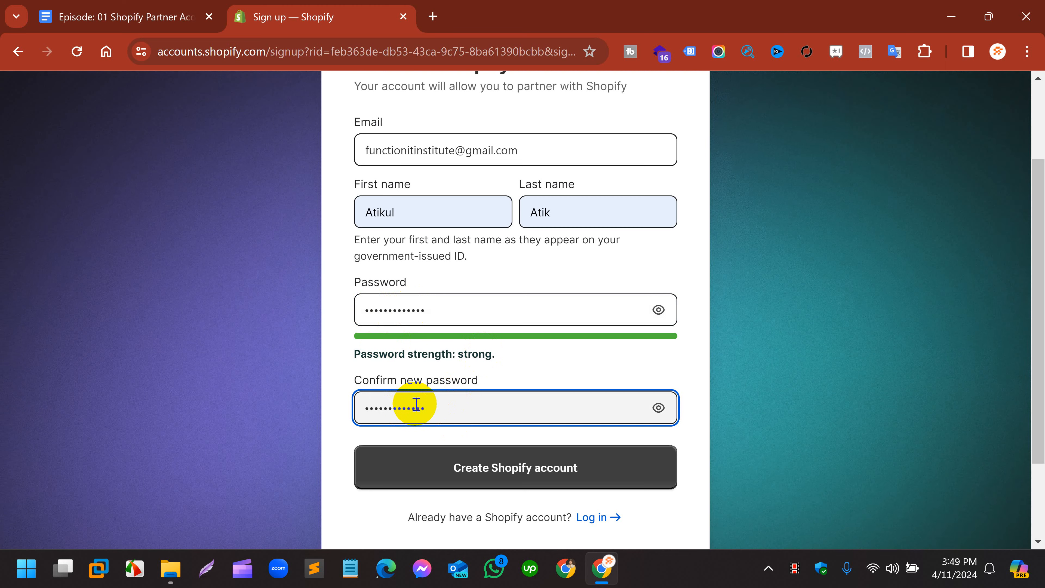
click(644, 357)
Step: Review the completed sign-up form and submit it to create the Shopify account
scroll(642, 355, up, 2)
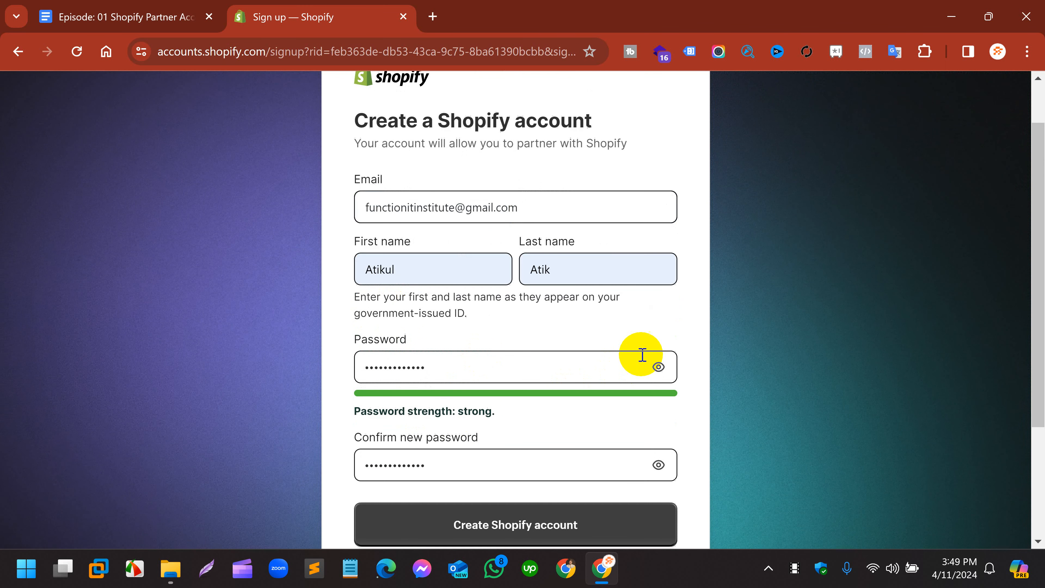
scroll(642, 355, up, 1)
click(655, 363)
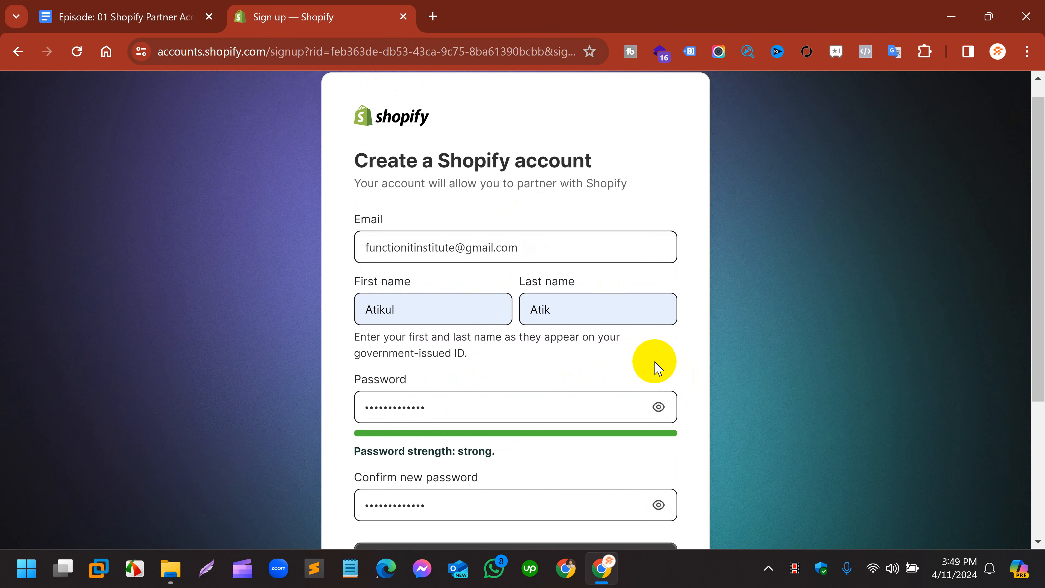
scroll(654, 364, down, 1)
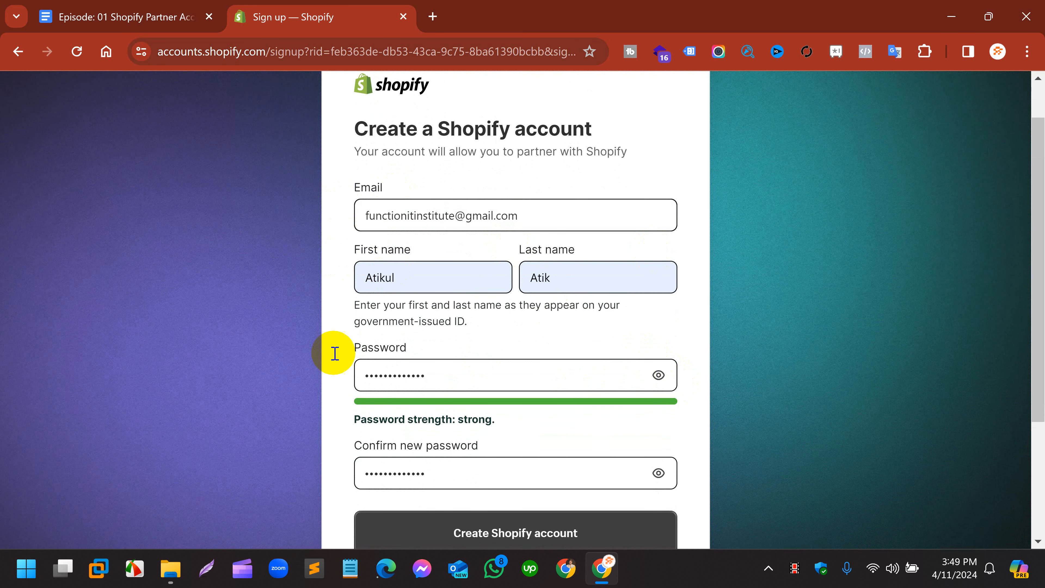
scroll(580, 404, down, 3)
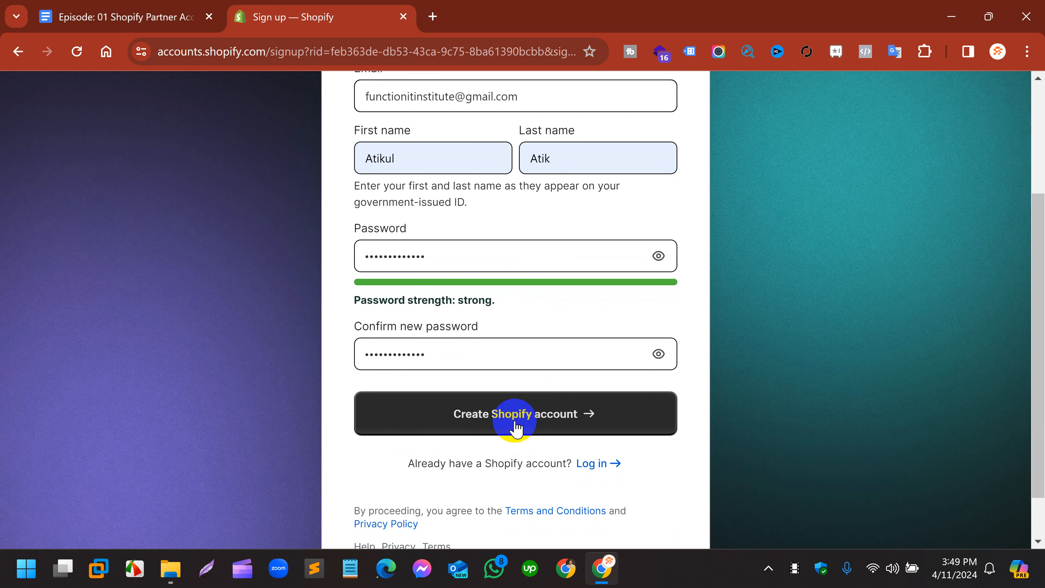
click(550, 413)
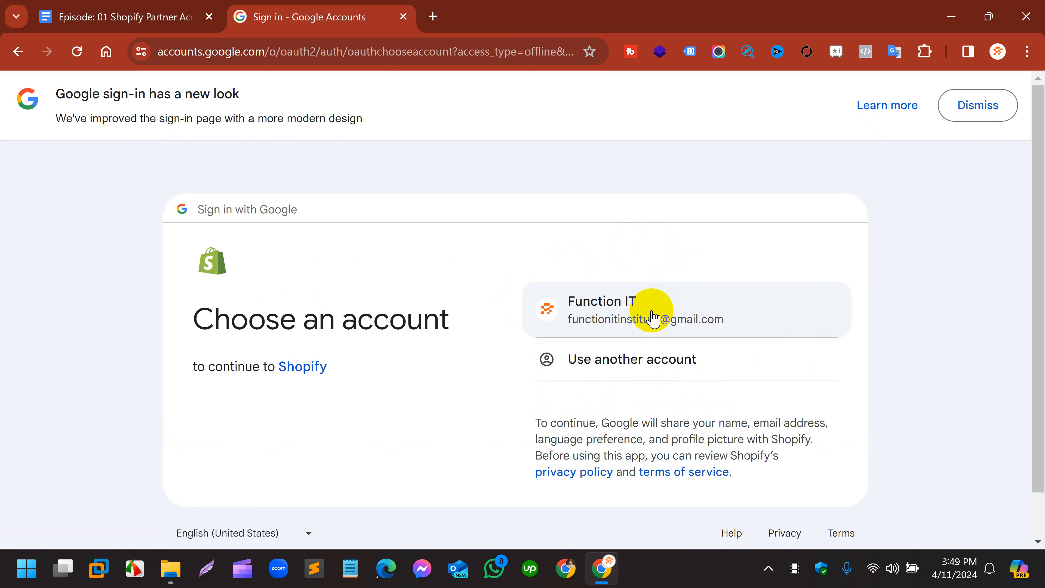
Step: Continue to Shopify with the listed Google account and confirm the security settings
click(652, 317)
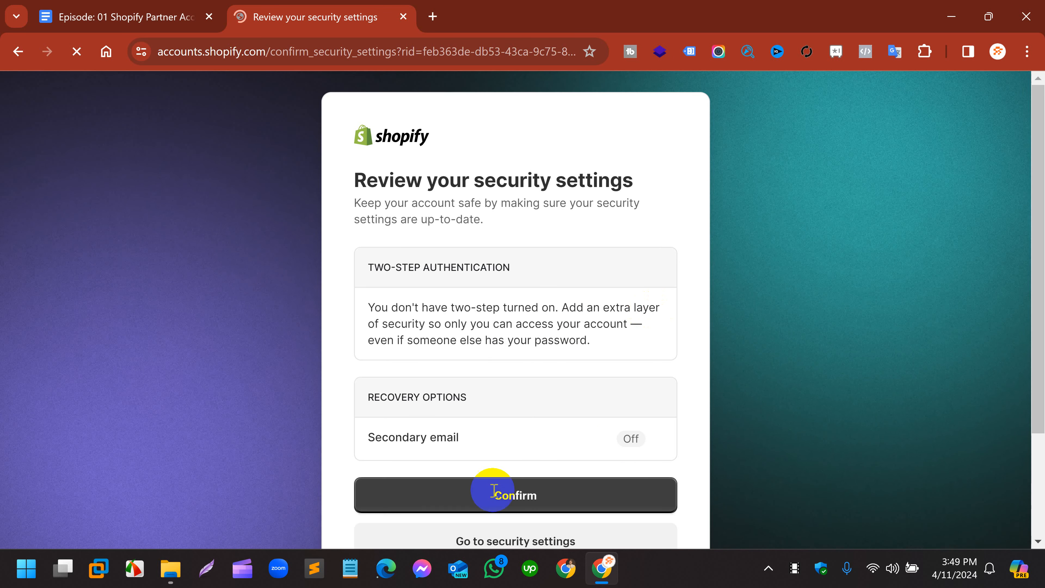
scroll(527, 492, down, 1)
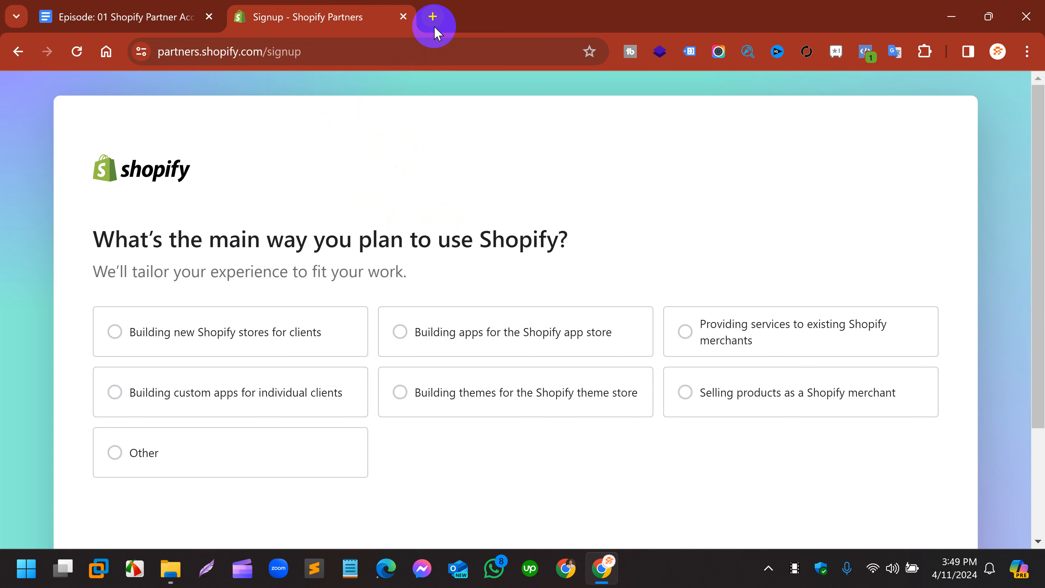
Step: Check the Gmail inbox in a new browser tab and return to the Shopify Partners signup
click(432, 18)
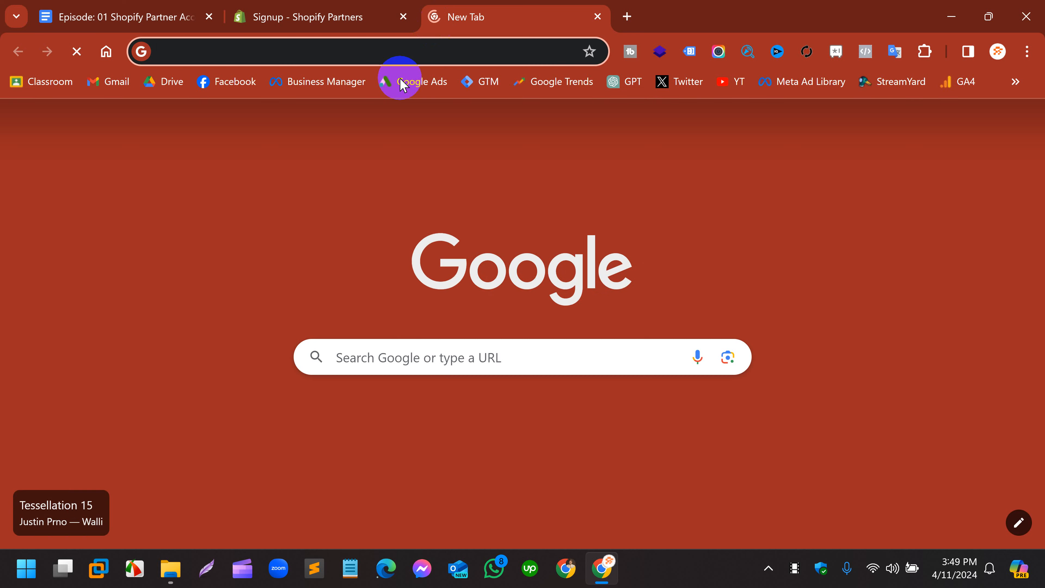
click(118, 83)
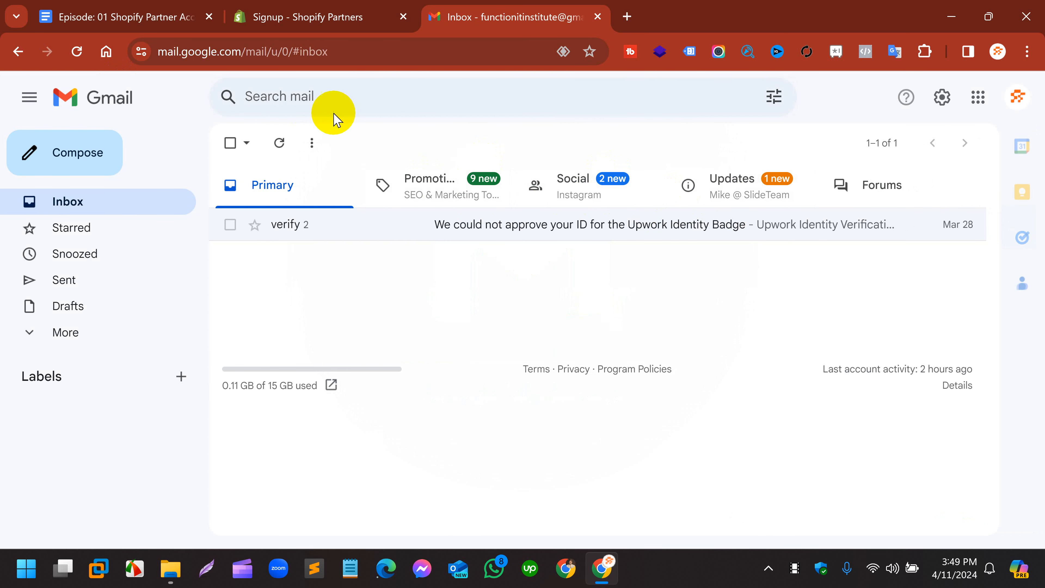
click(310, 7)
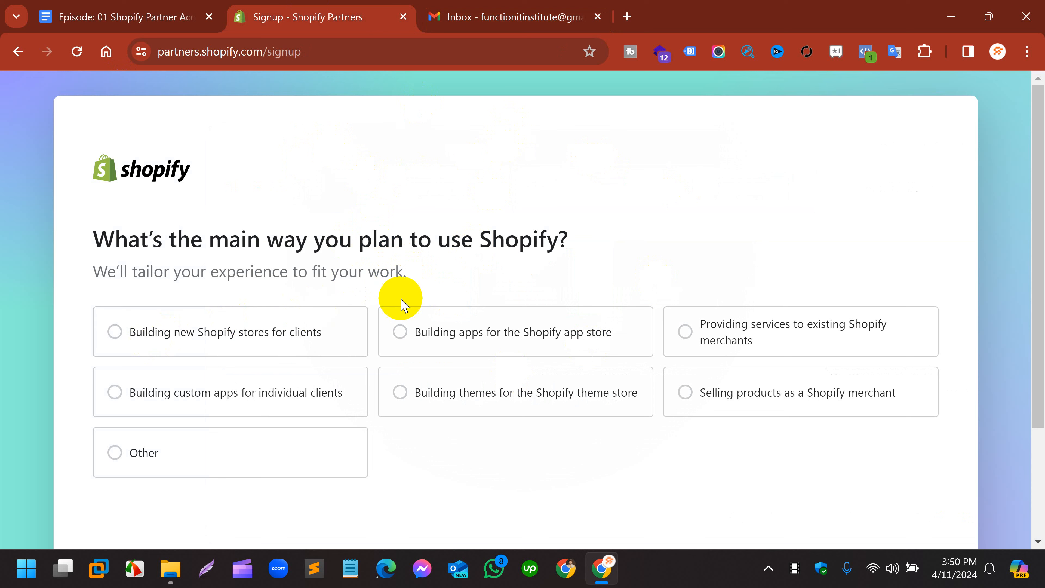
Step: Choose Building new Shopify stores for clients as the main use and accept Bangladesh as the business location
double_click(465, 238)
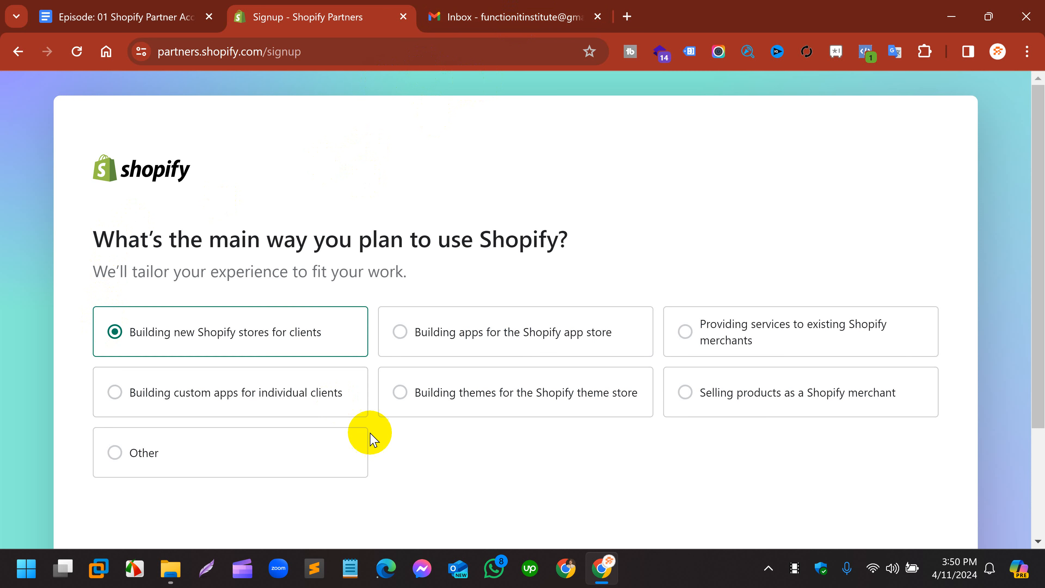
scroll(368, 437, down, 2)
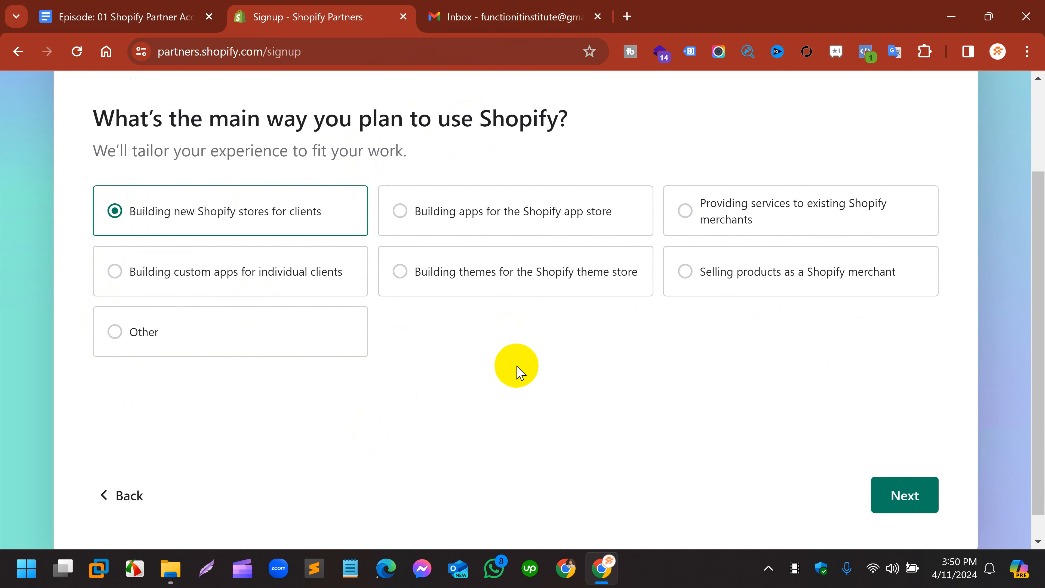
click(907, 509)
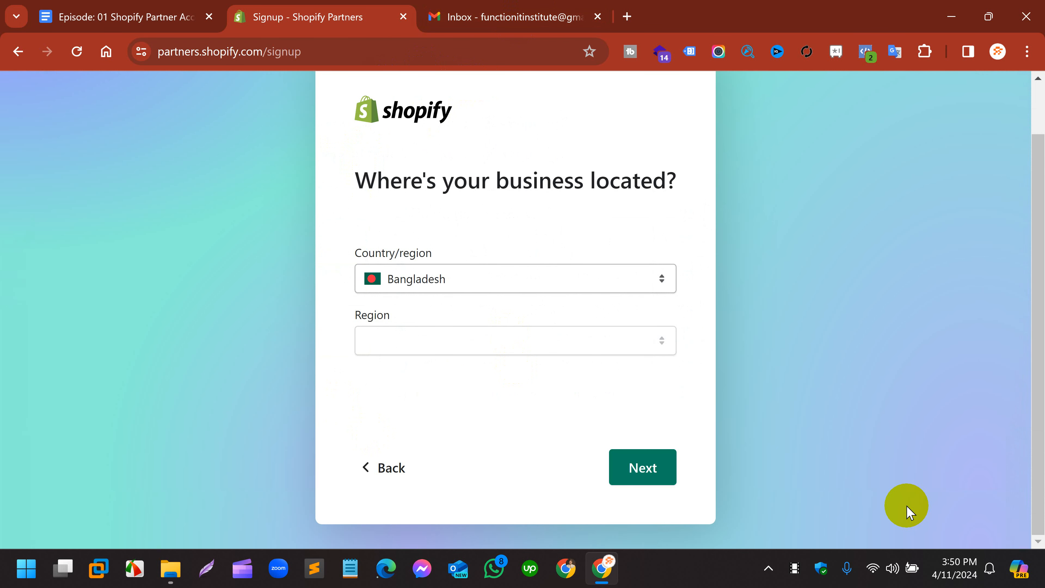
click(420, 338)
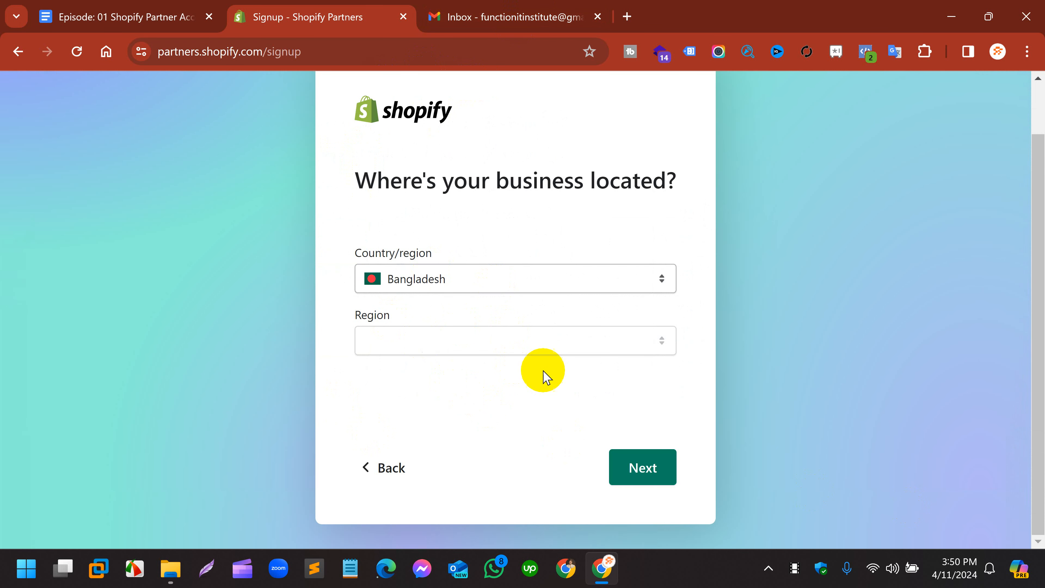
click(632, 469)
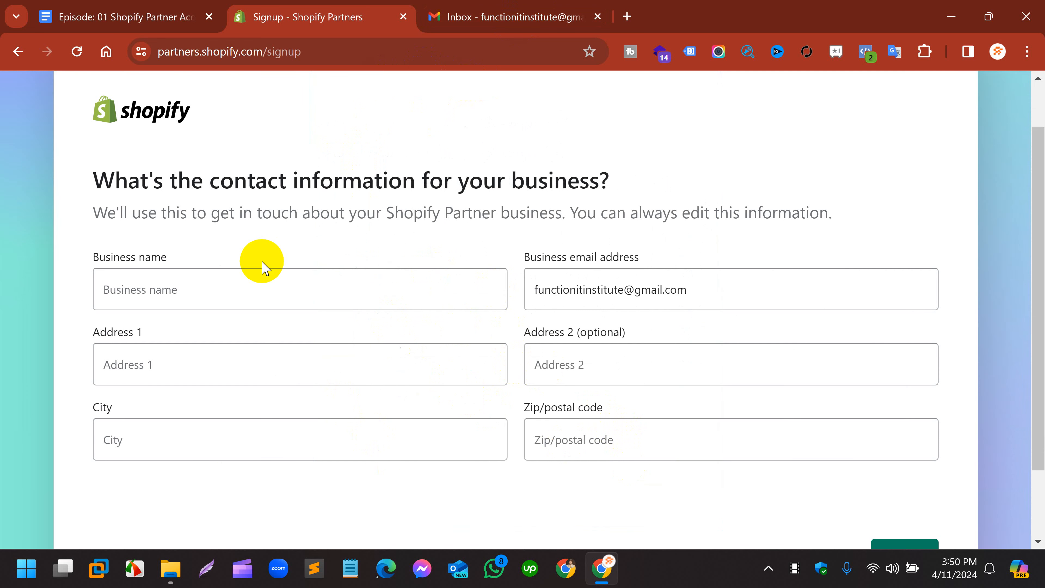
Step: Enter Function Gadget BD as the business name and fill in the first address line and the city
click(213, 276)
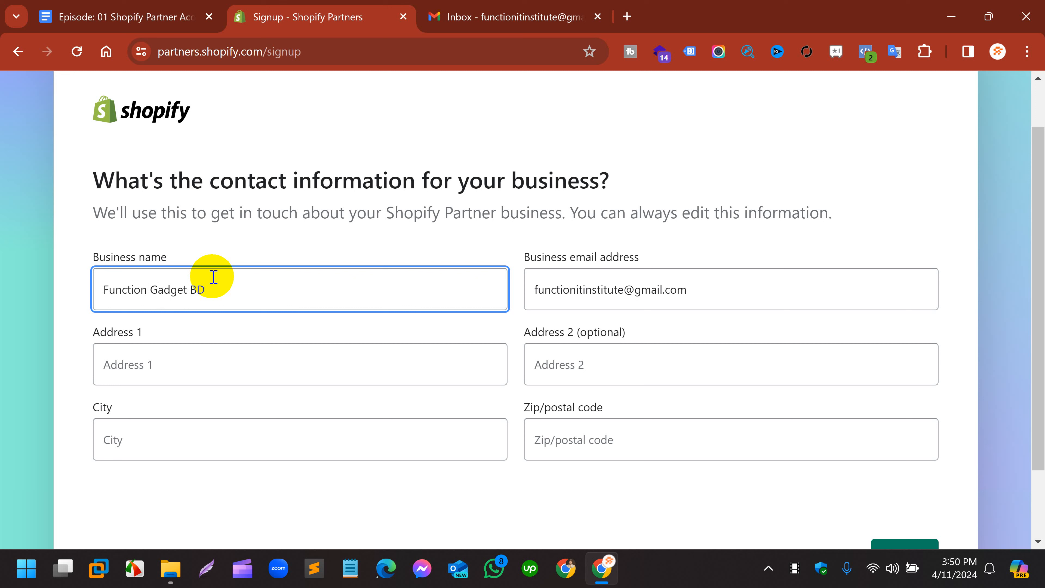
click(181, 377)
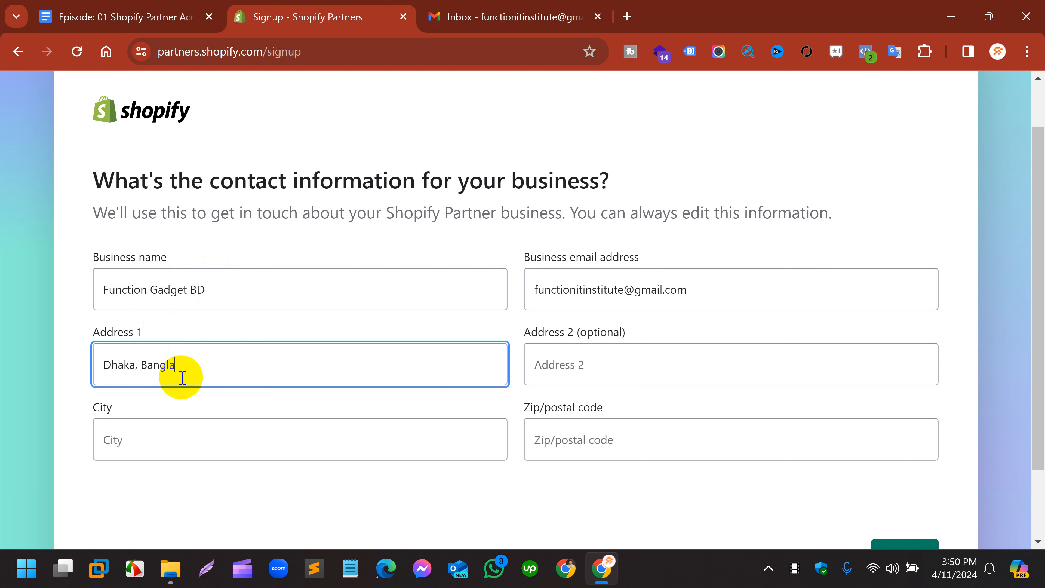
click(795, 567)
click(154, 440)
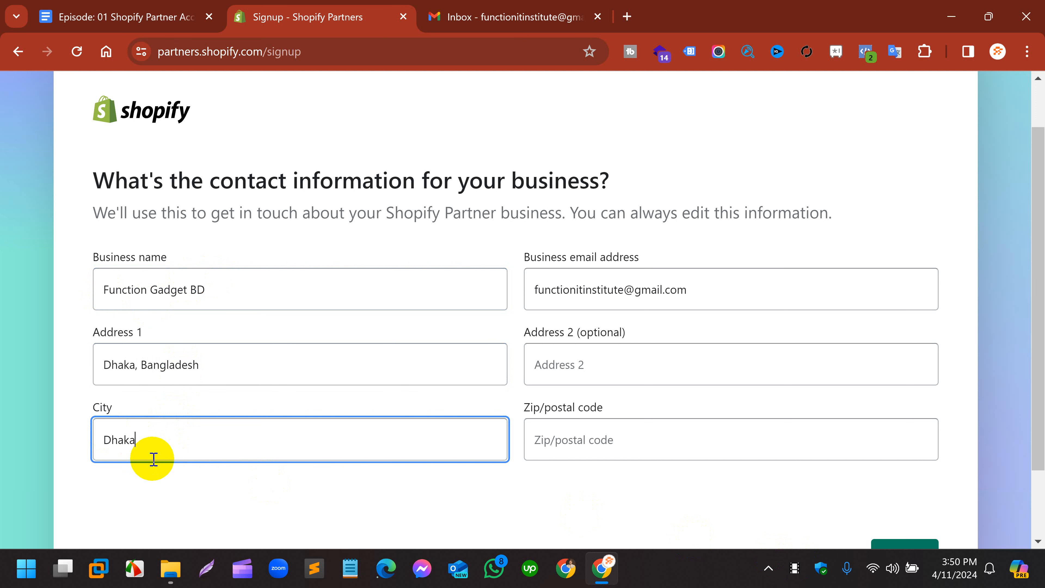
click(192, 492)
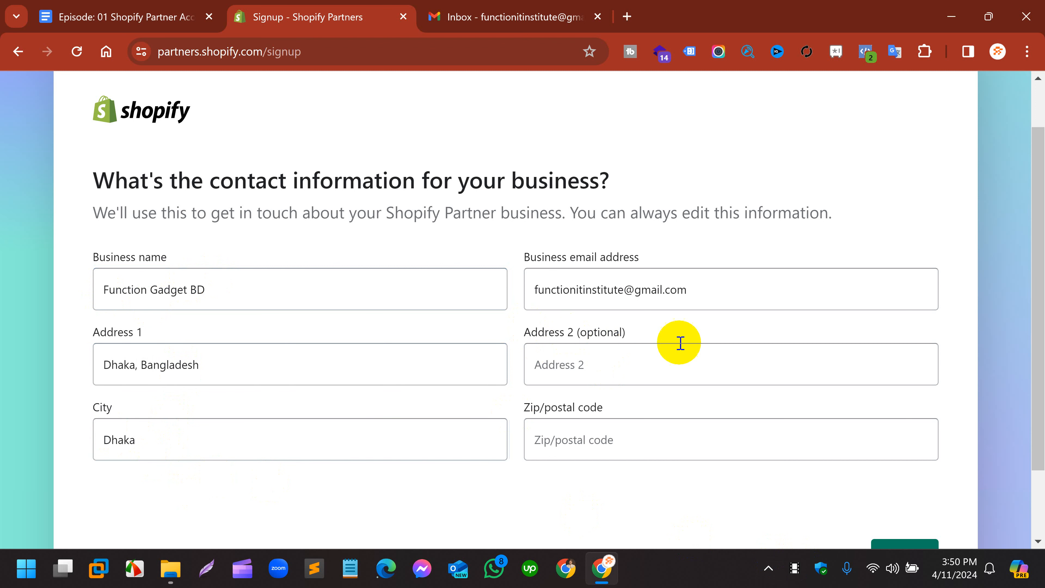
Step: Enter the business postal code, continue to the next contact information page, and decline saving the address in the browser
click(594, 446)
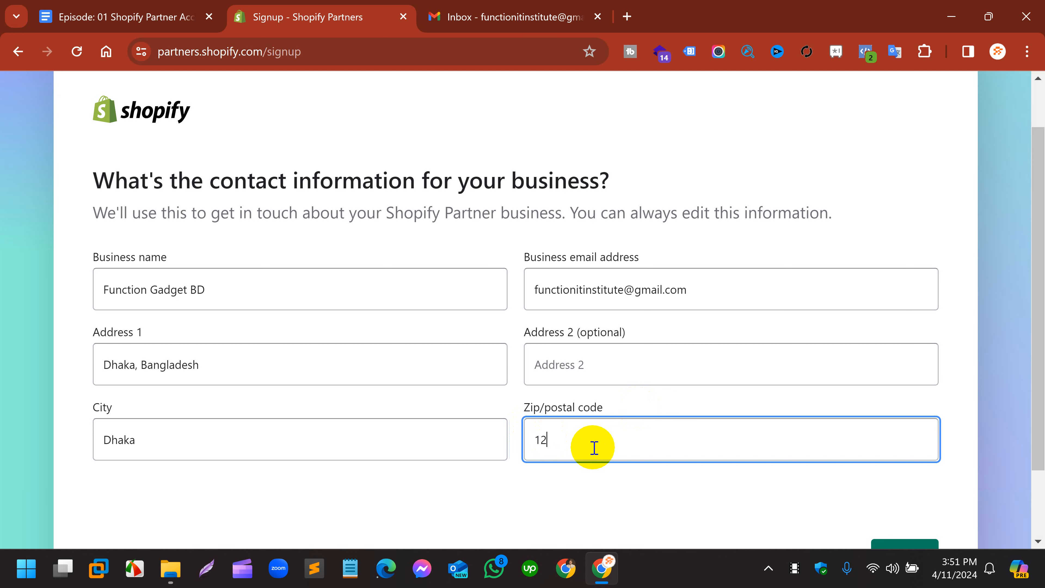
click(534, 495)
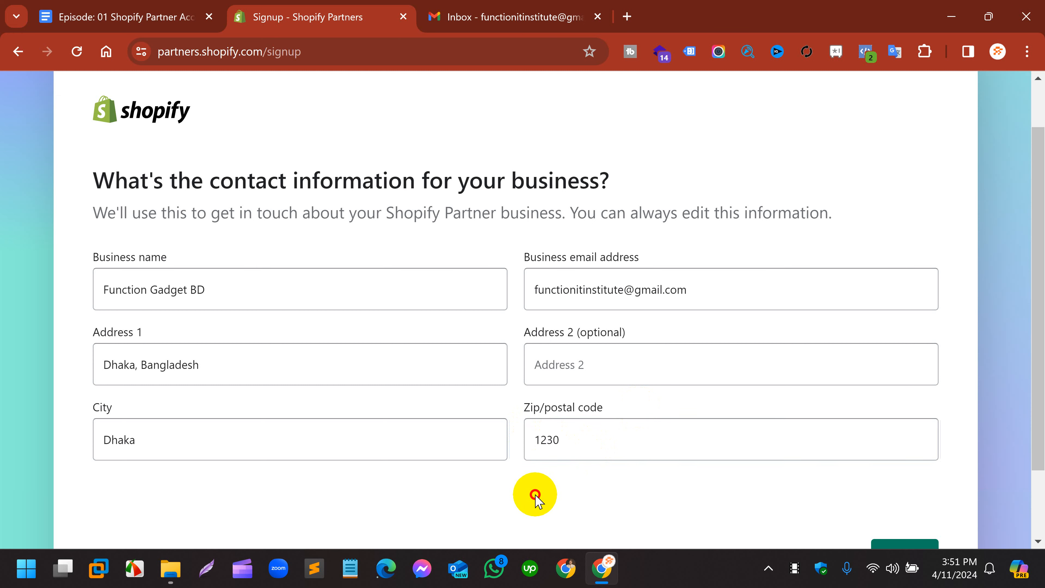
scroll(534, 494, down, 2)
click(908, 471)
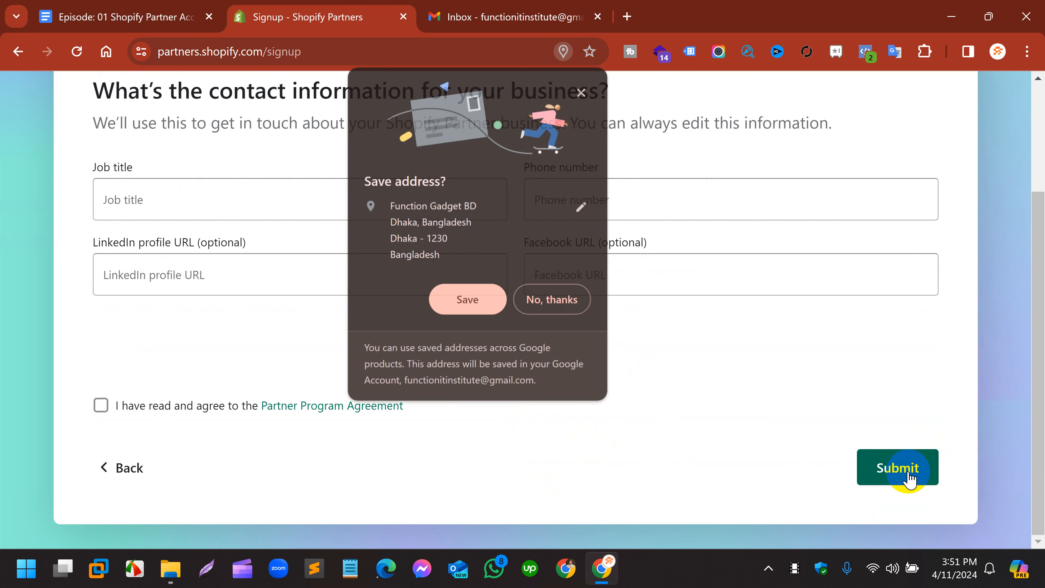
click(564, 300)
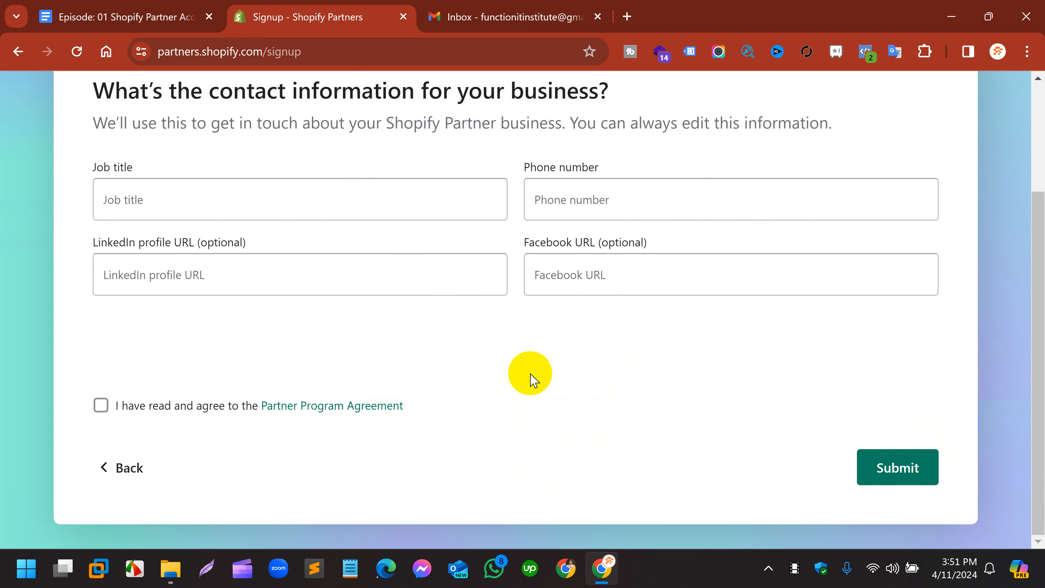
Step: Enter Web Designer as the job title, fill in the phone number, accept the Partner Program Agreement and submit the signup
scroll(535, 370, up, 1)
click(192, 242)
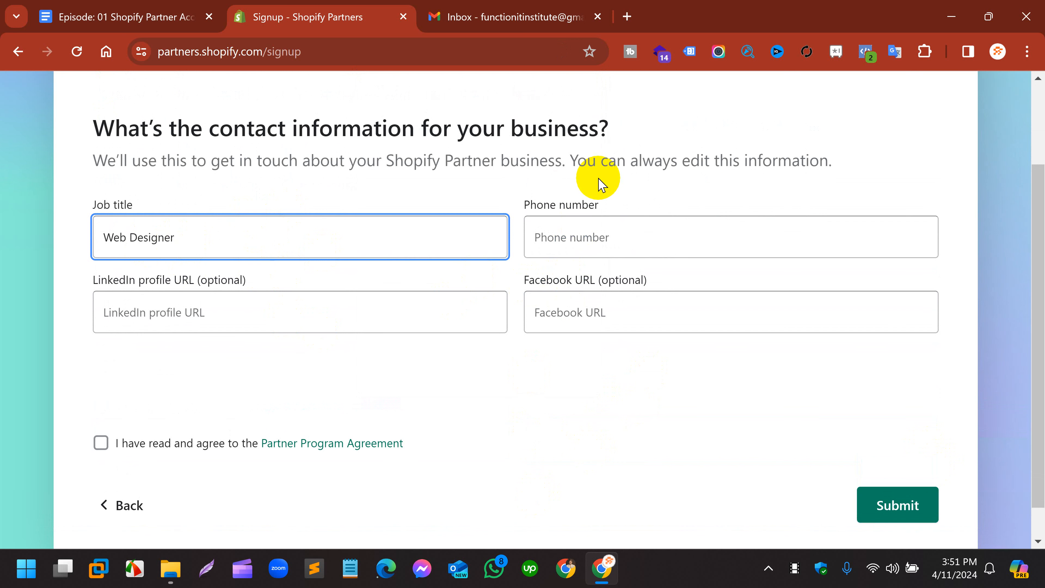
click(572, 217)
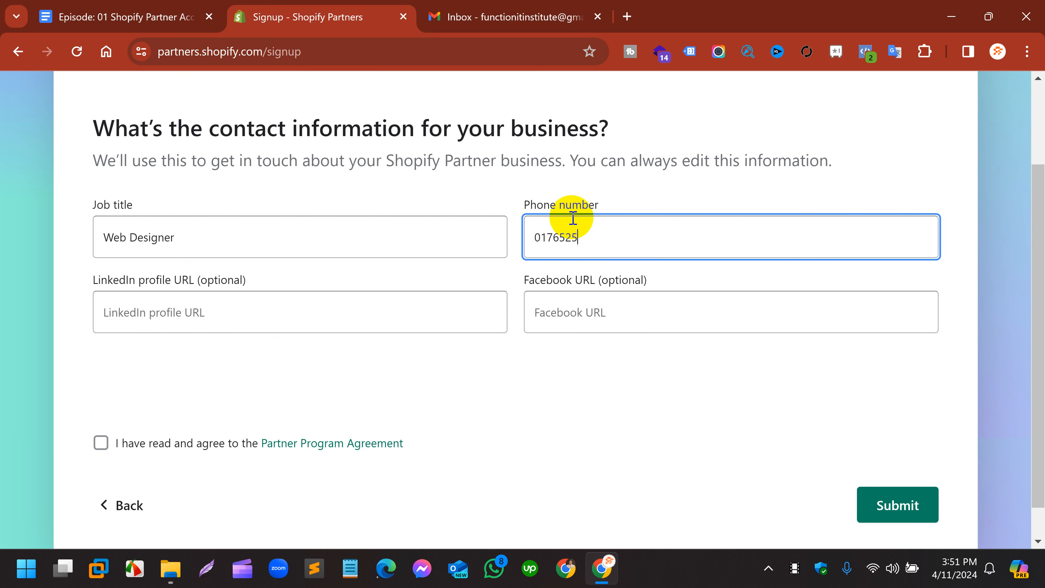
click(505, 388)
scroll(505, 388, down, 1)
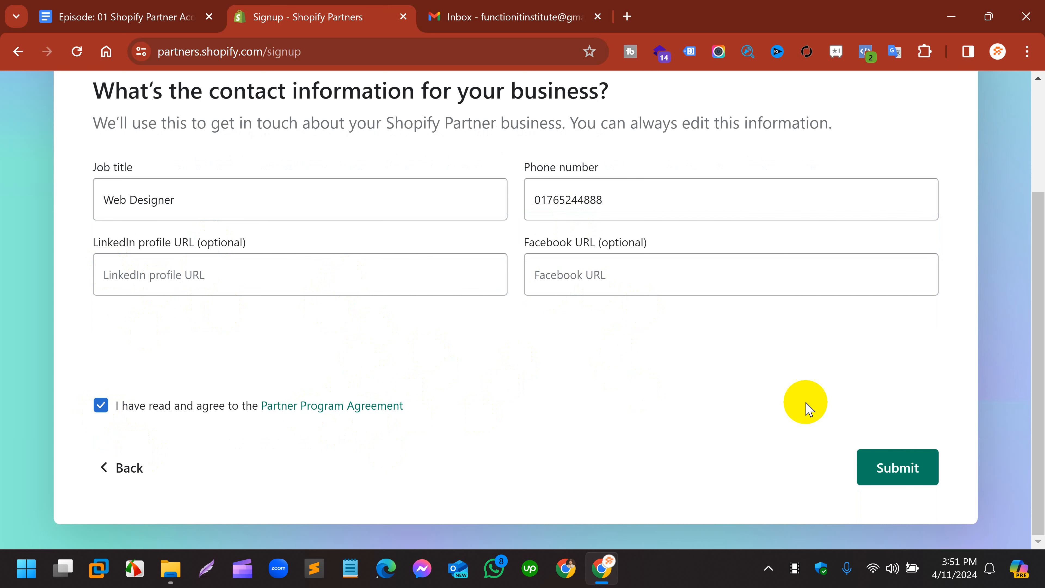
click(877, 453)
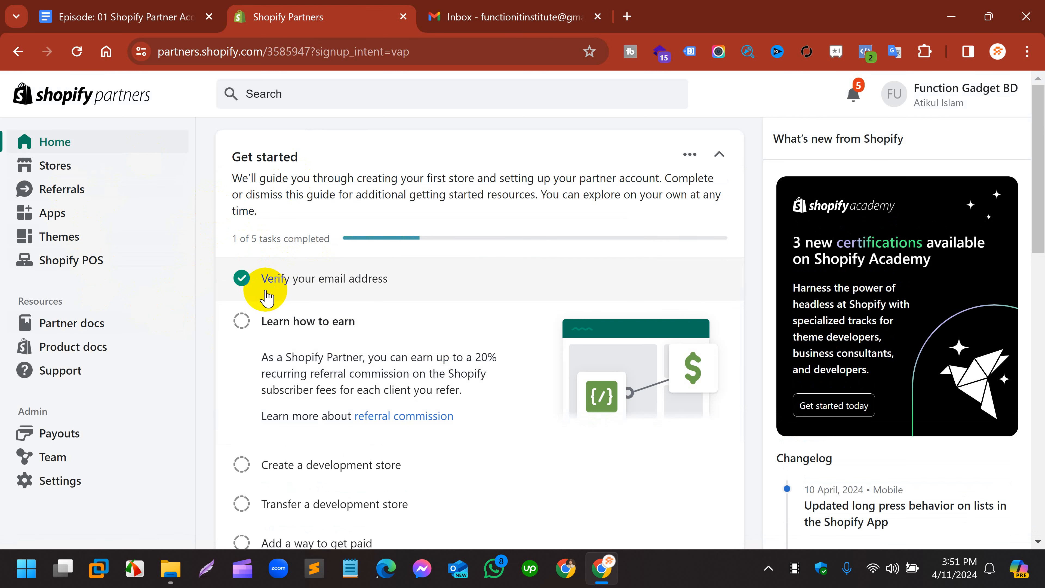
Step: Read Shopify's new-device login email among the Gmail Updates and return to the Shopify Partners dashboard
click(451, 6)
click(683, 176)
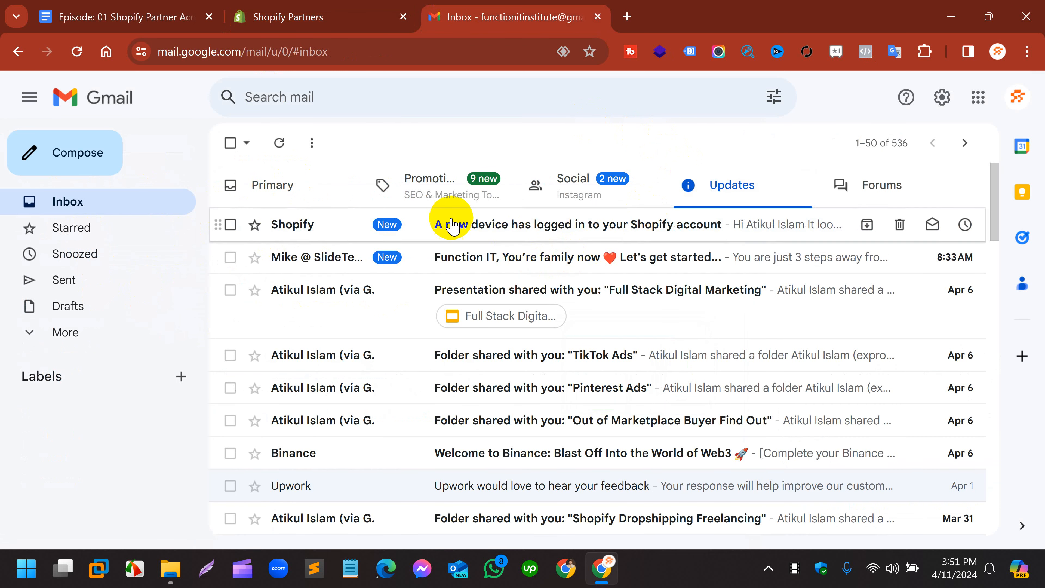
click(509, 239)
scroll(314, 427, down, 5)
scroll(315, 427, up, 5)
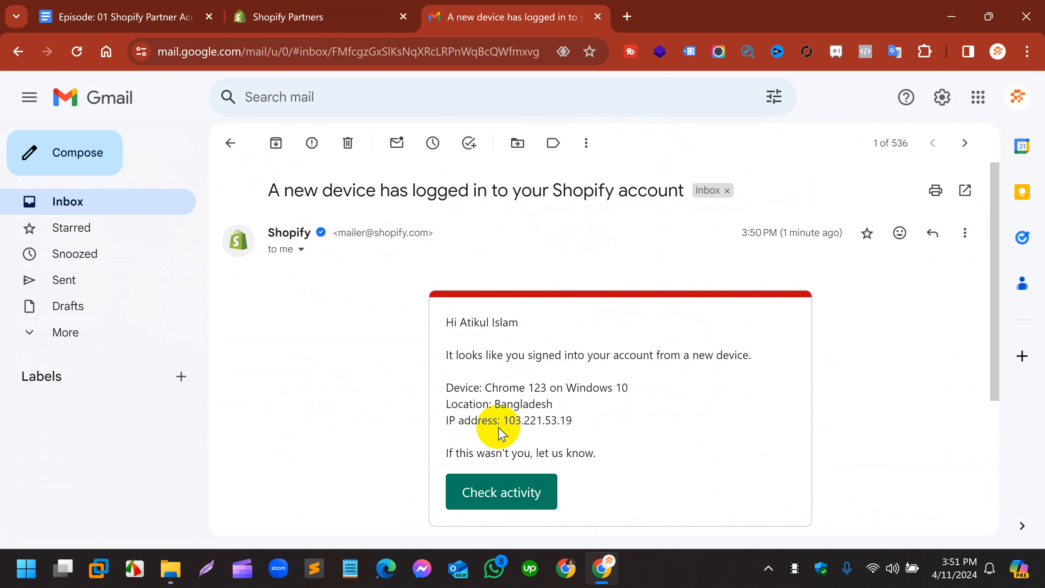
click(230, 146)
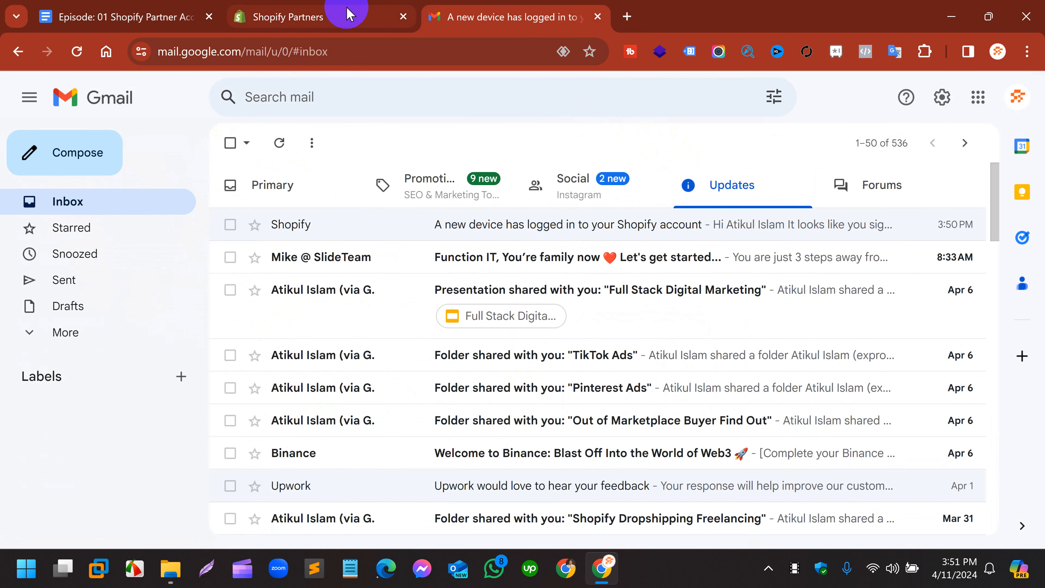
click(346, 15)
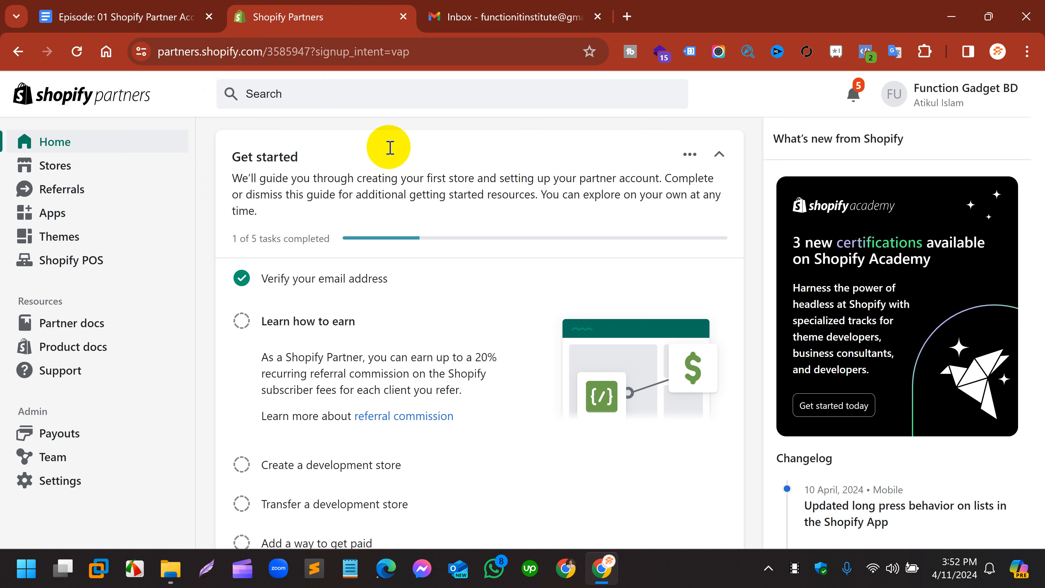
mouse_move(165, 96)
mouse_down()
mouse_move(51, 96)
mouse_move(168, 94)
mouse_up()
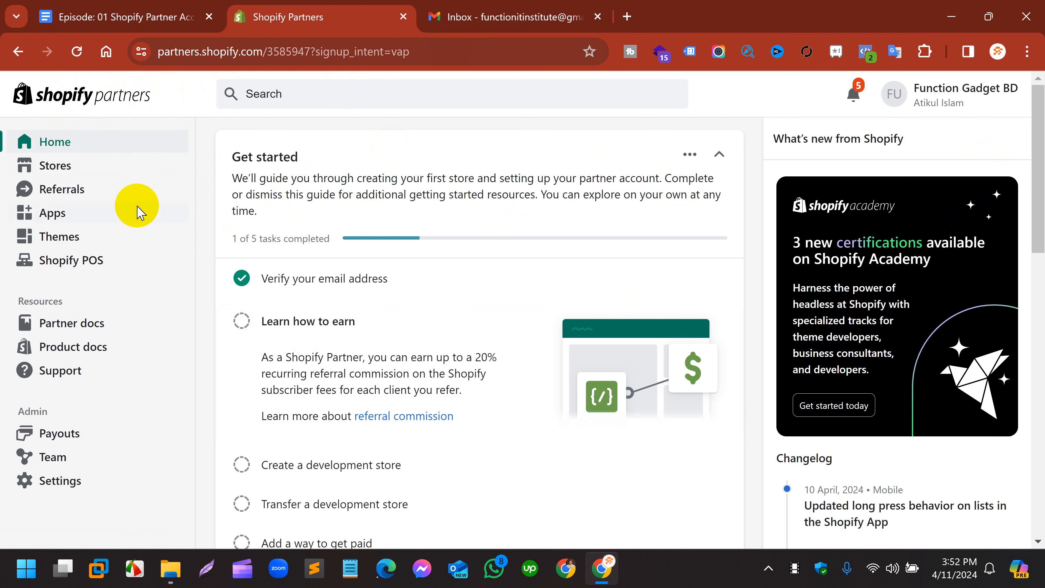
scroll(133, 352, down, 1)
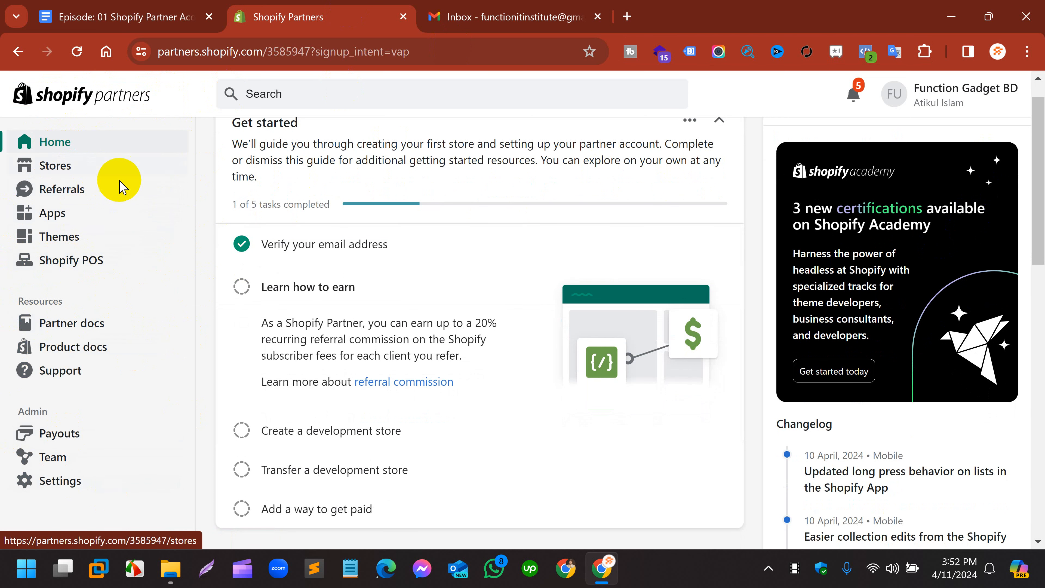
scroll(278, 407, up, 1)
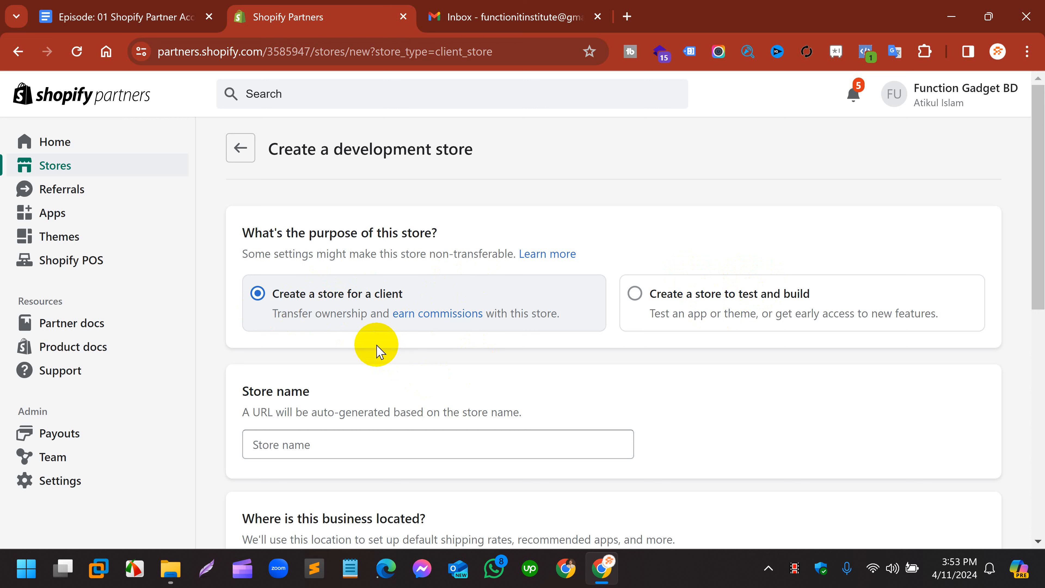
Step: Enter Function Gadget BD as the store name for the client development store
scroll(373, 371, down, 2)
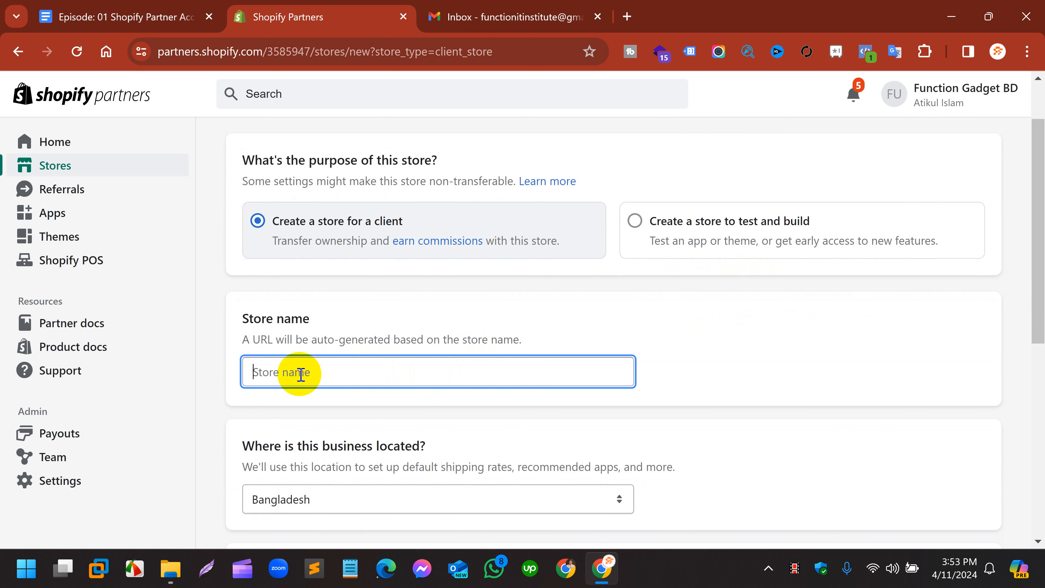
text(F)
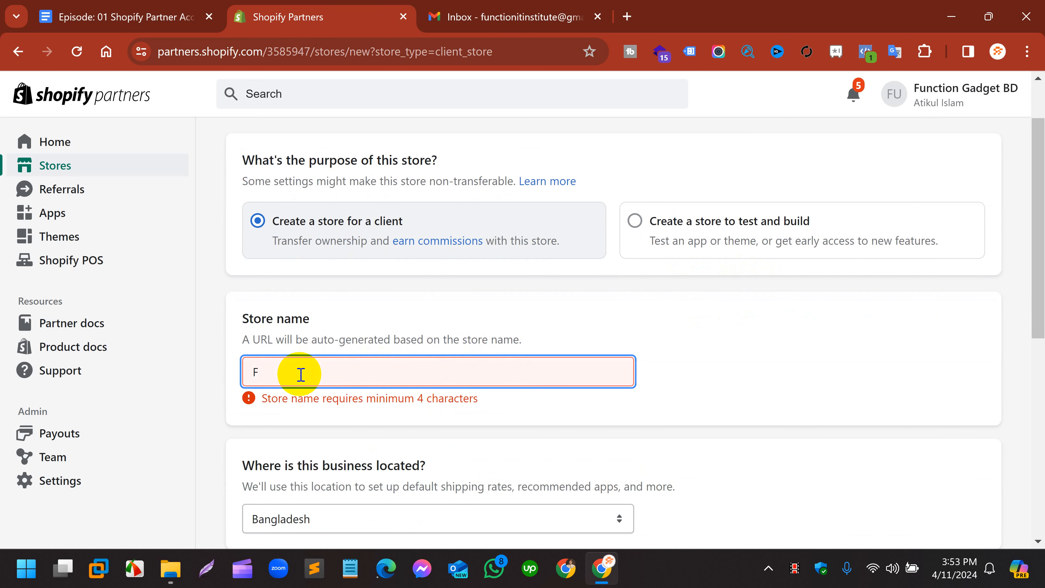
text(unctio)
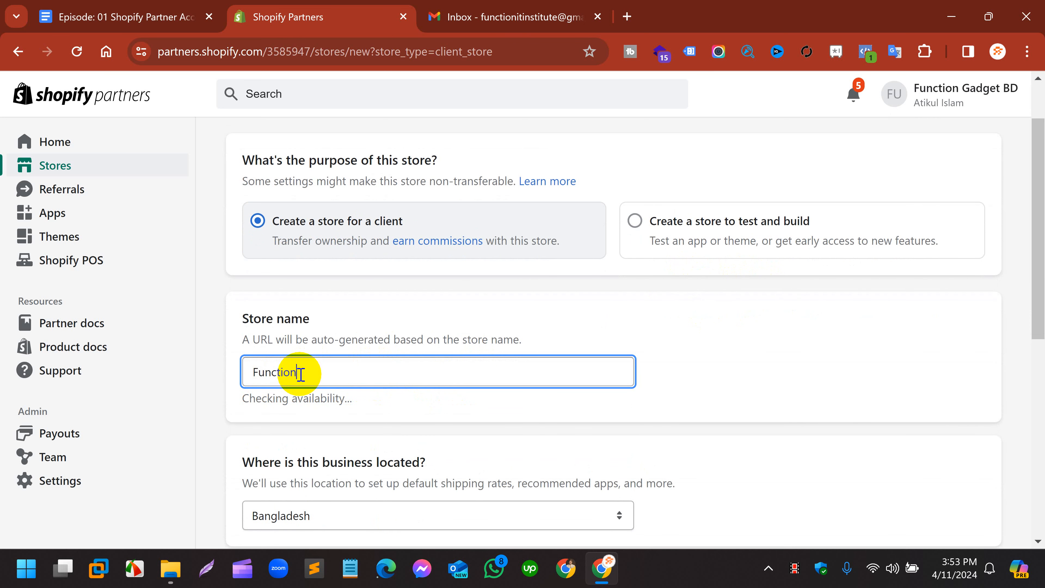
text(n)
click(276, 398)
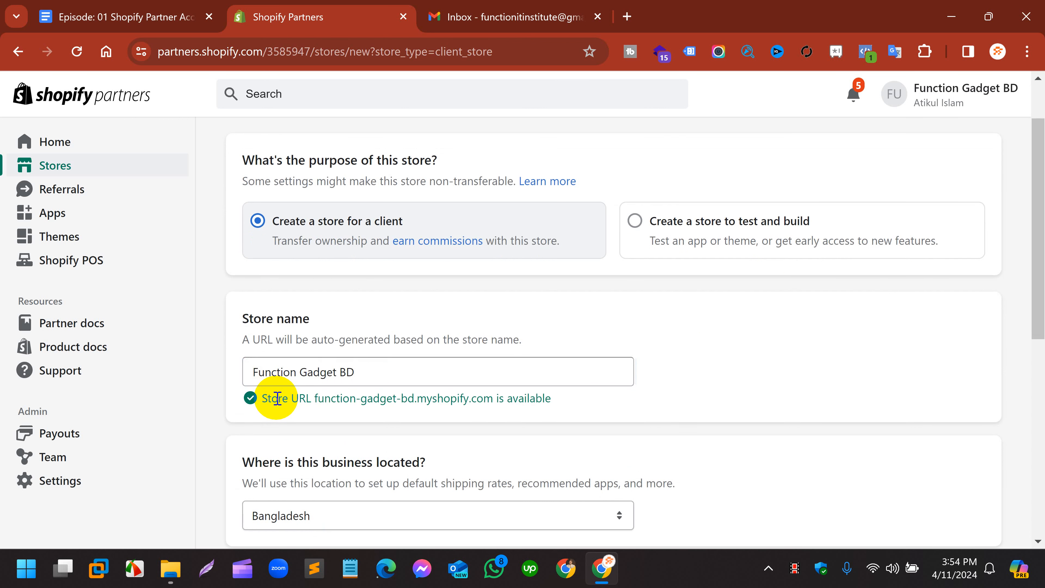
Step: Remove the spaces from the store name so that it reads FunctionGadgetBD
scroll(277, 418, down, 1)
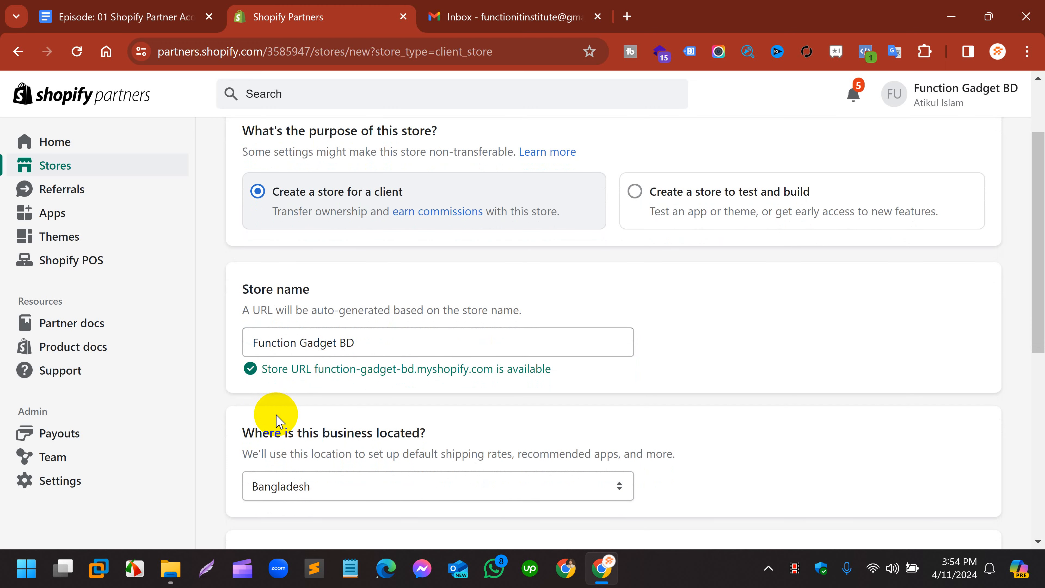
scroll(277, 401, down, 10)
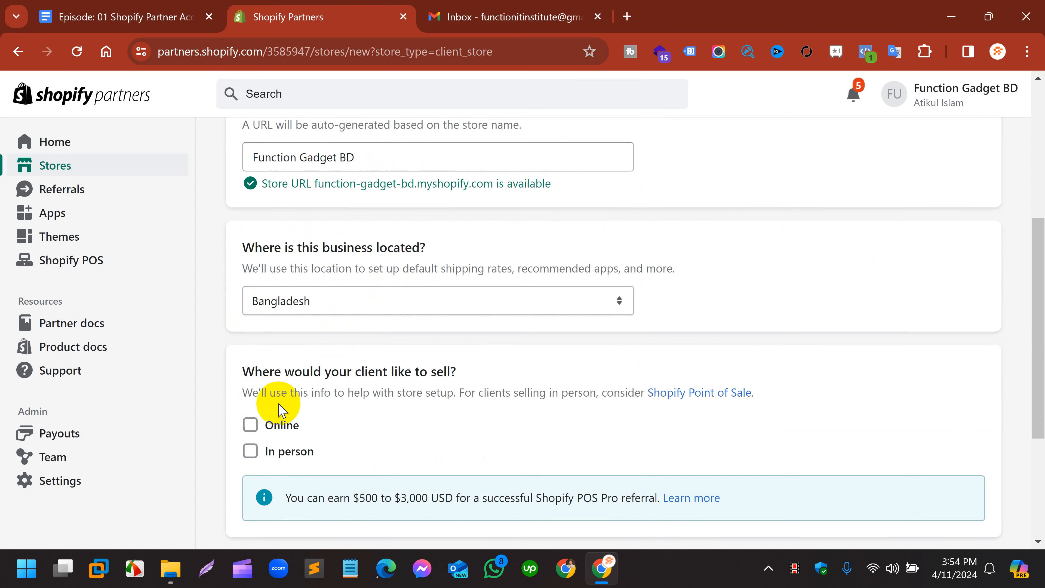
scroll(279, 410, up, 7)
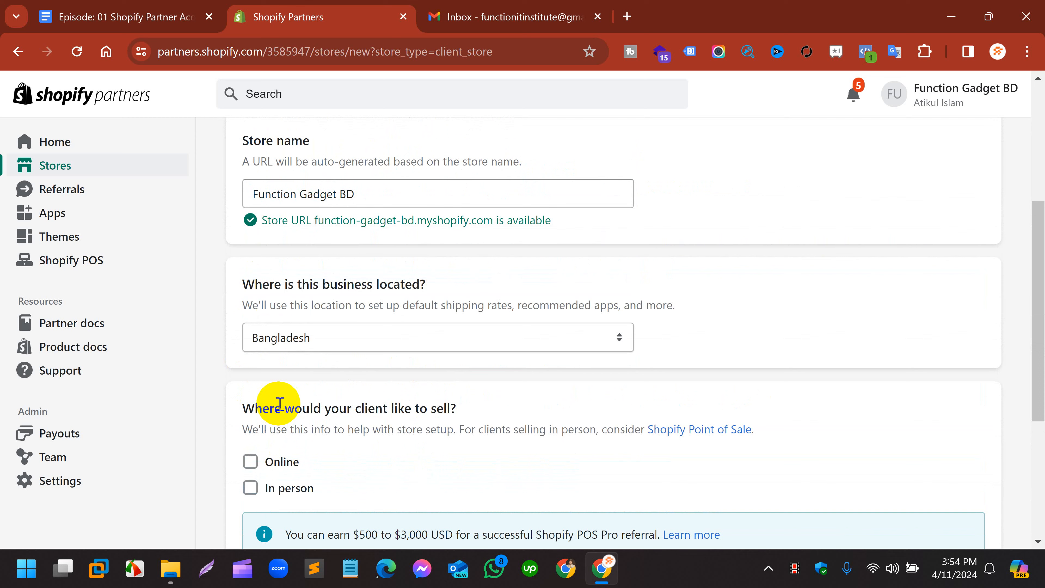
scroll(276, 409, up, 1)
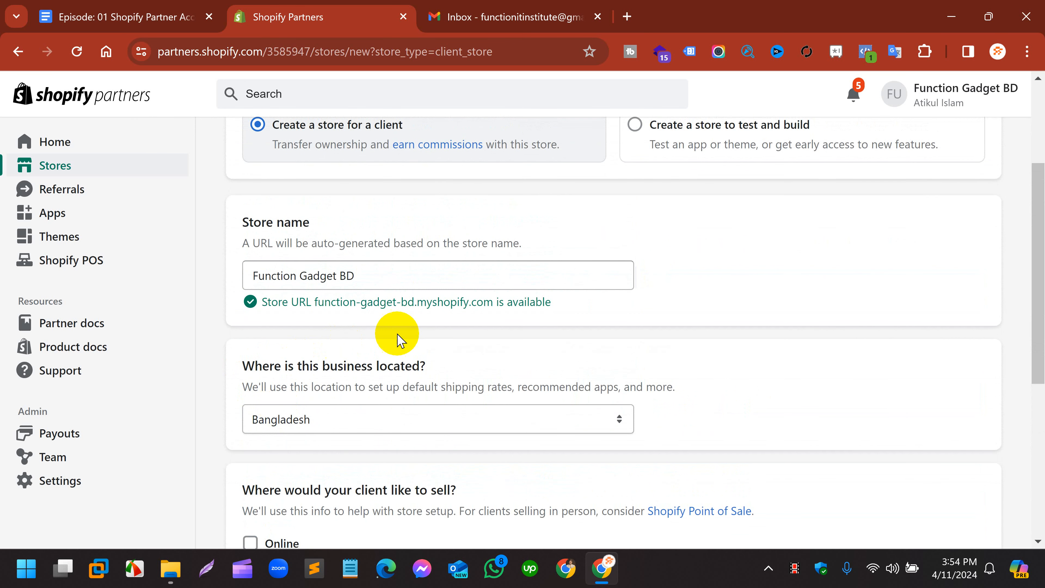
click(300, 275)
key(BackSpace)
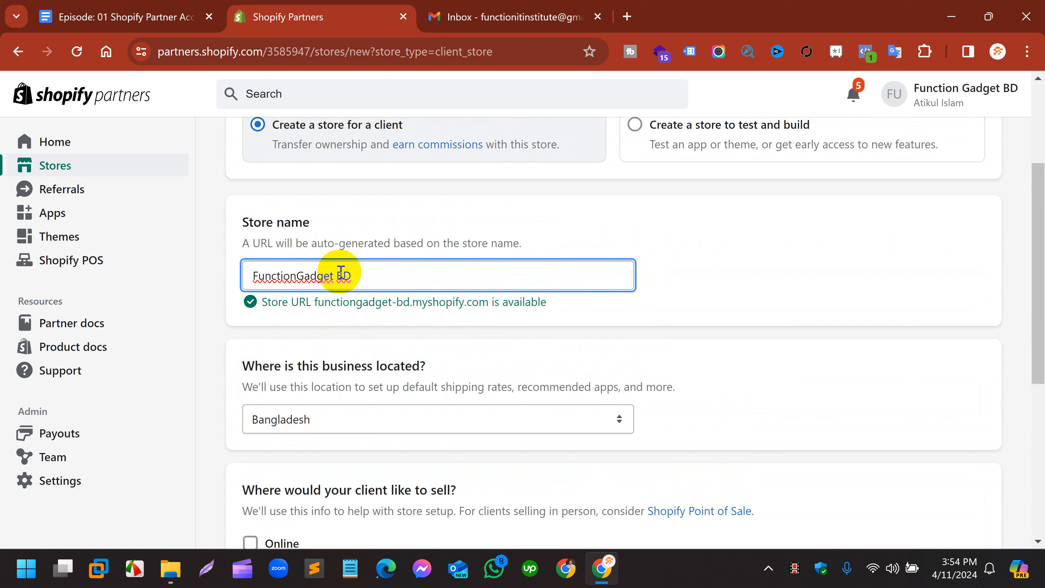
click(336, 277)
key(BackSpace)
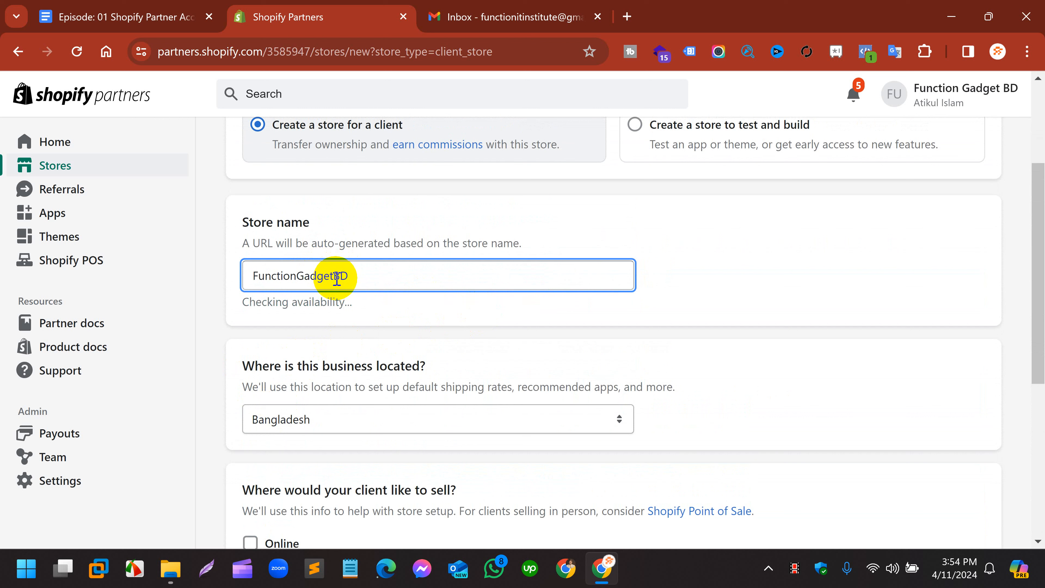
click(320, 325)
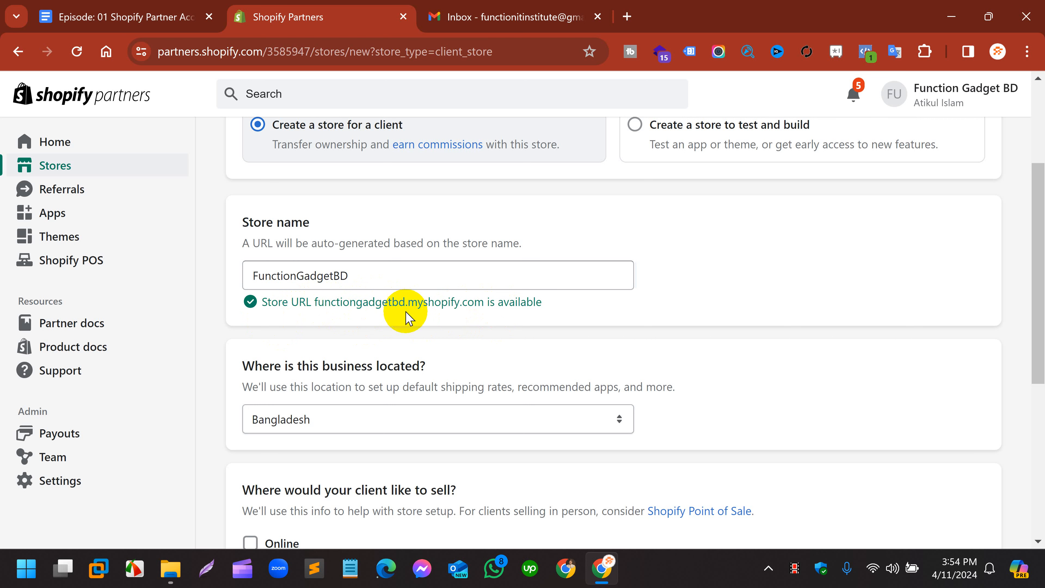
Step: Keep Bangladesh as the business location and select Online as where the client would like to sell
scroll(361, 351, down, 3)
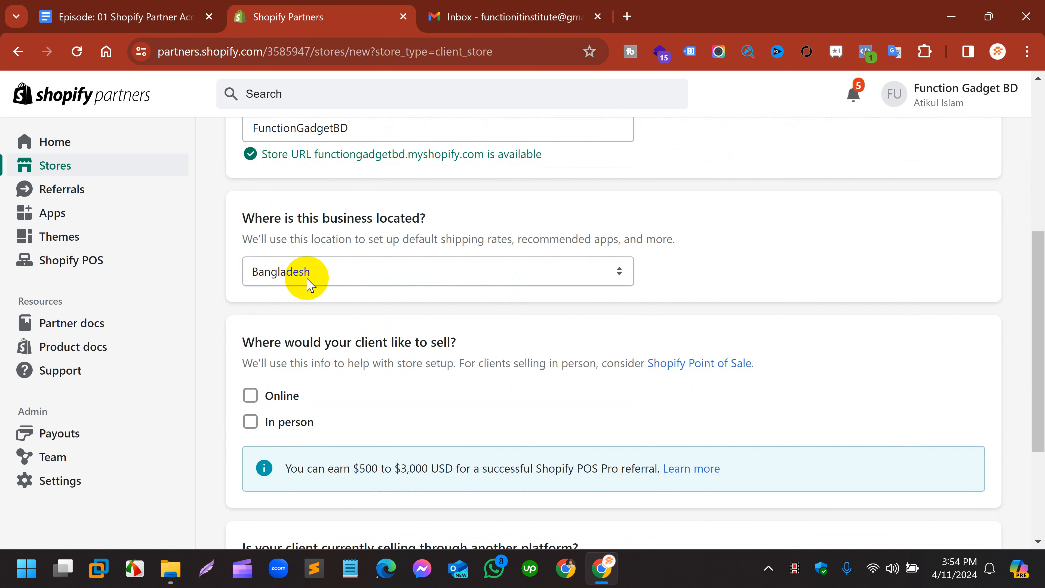
click(460, 273)
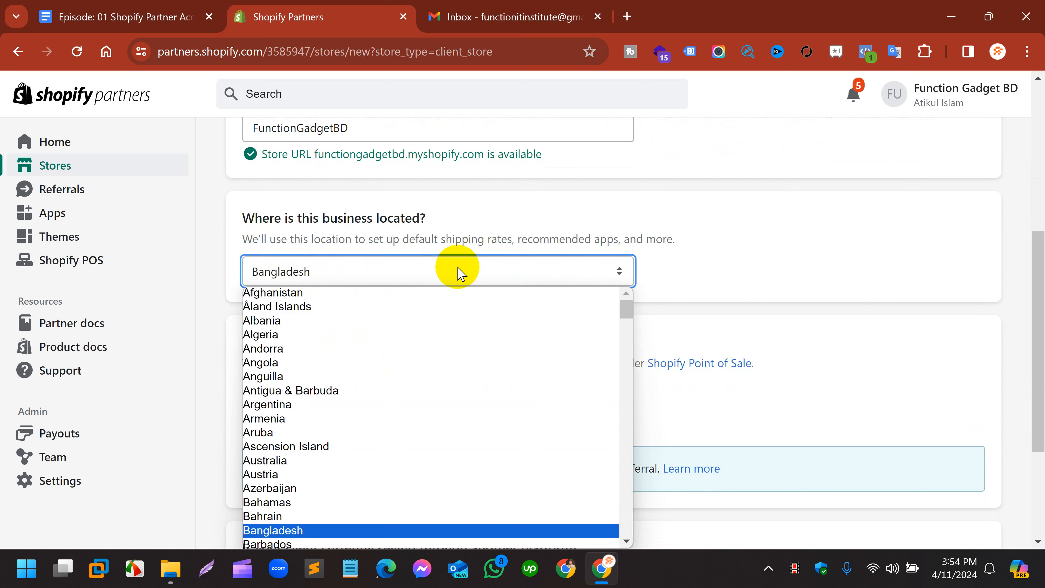
click(246, 269)
click(210, 356)
scroll(210, 360, down, 1)
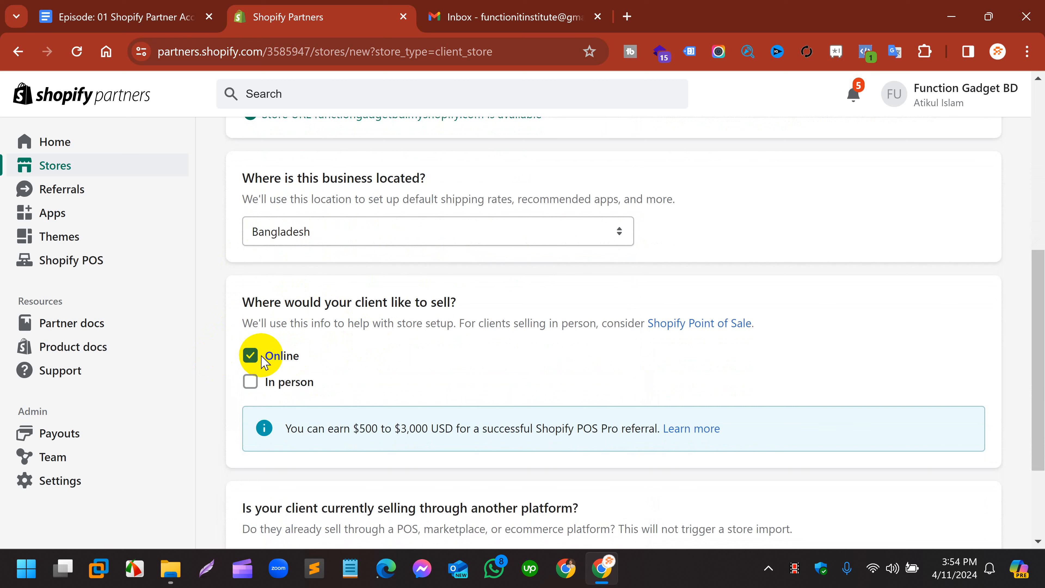
Step: Create the development store and continue to it with the listed Shopify account
scroll(187, 360, down, 3)
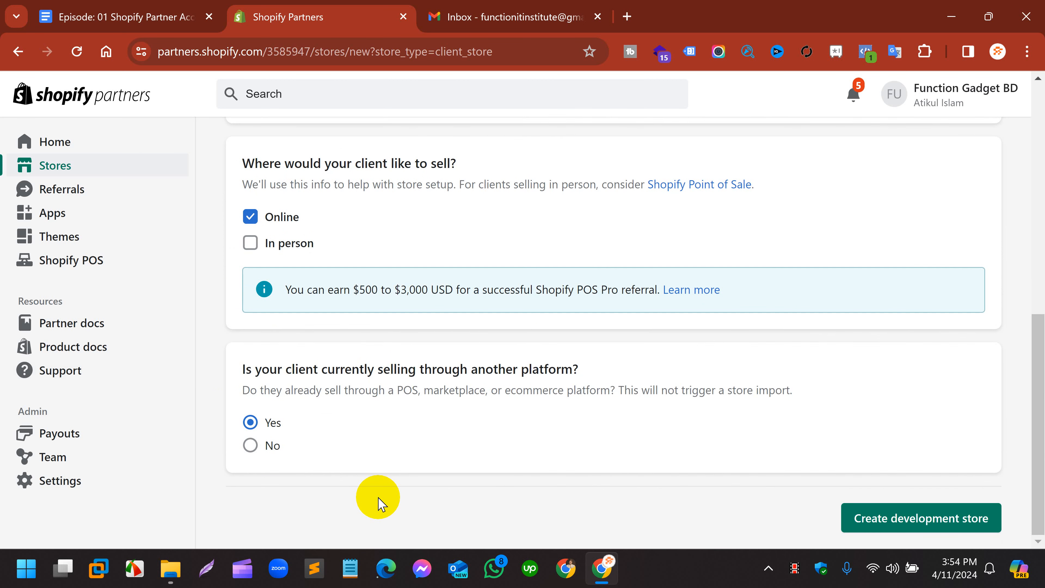
click(875, 528)
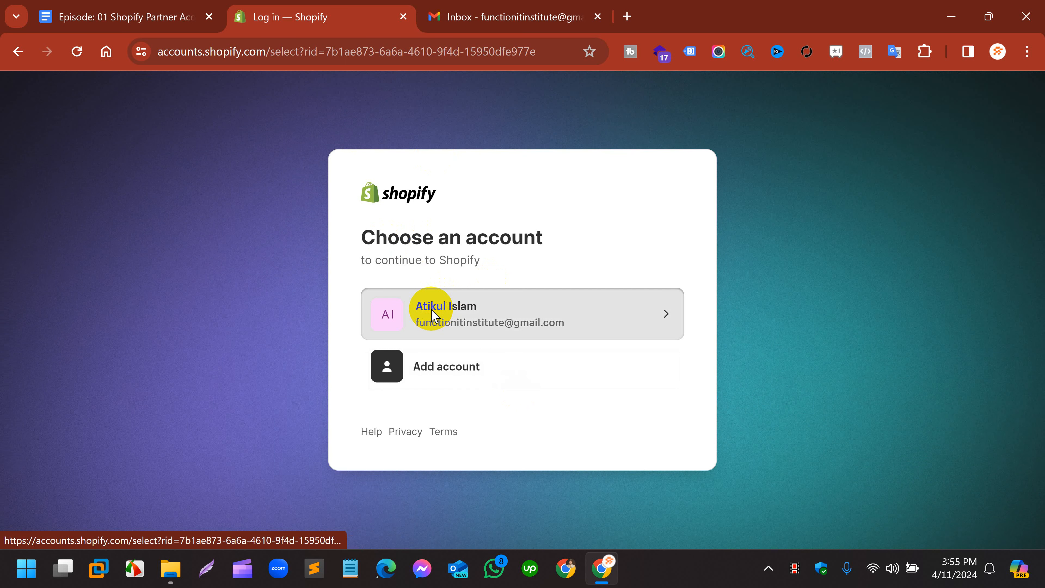
click(431, 315)
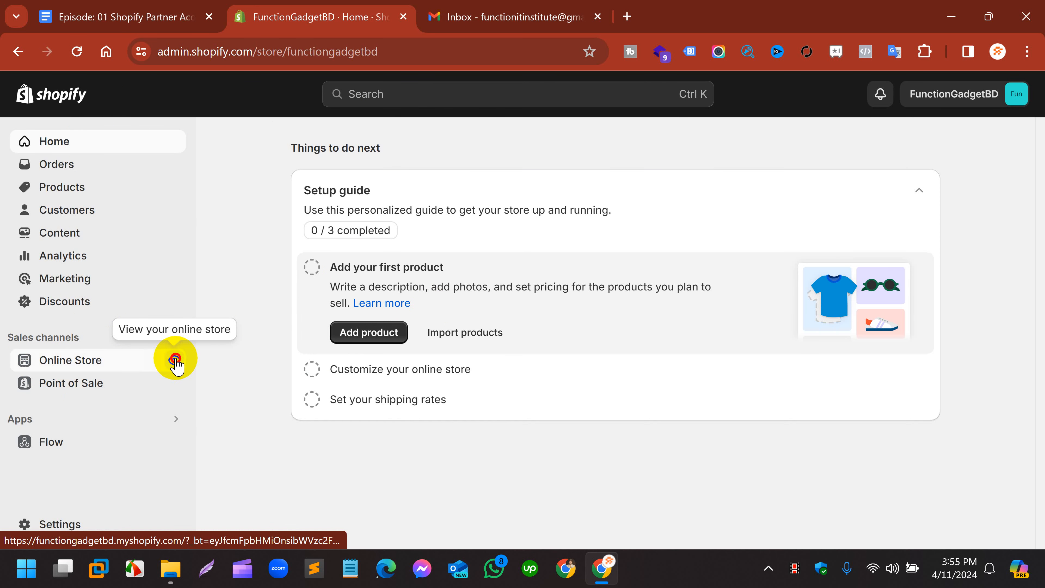
Step: View and reload the new online store's public page, and open the Online Store themes back in the store admin
click(176, 362)
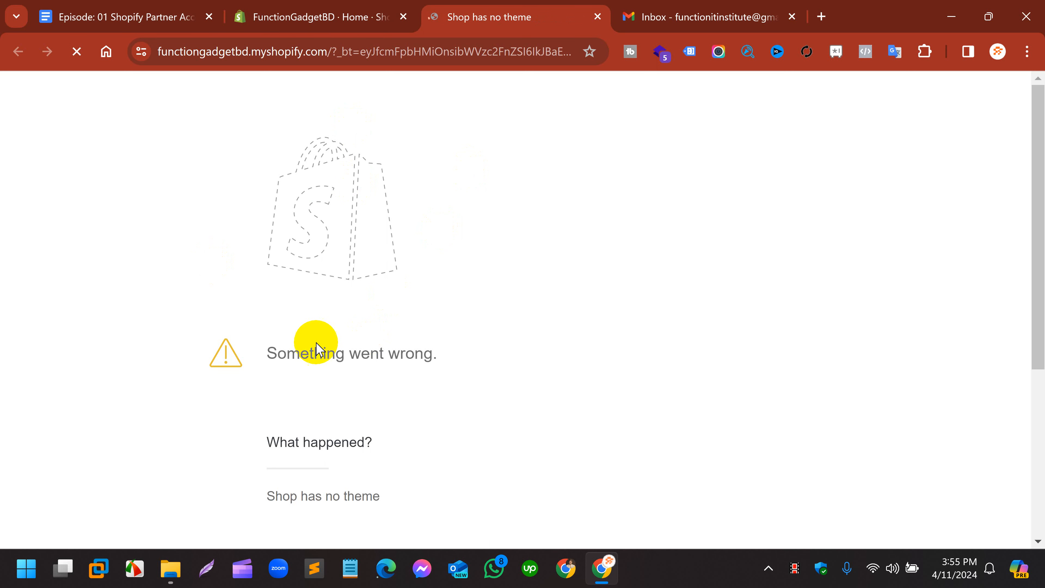
click(76, 51)
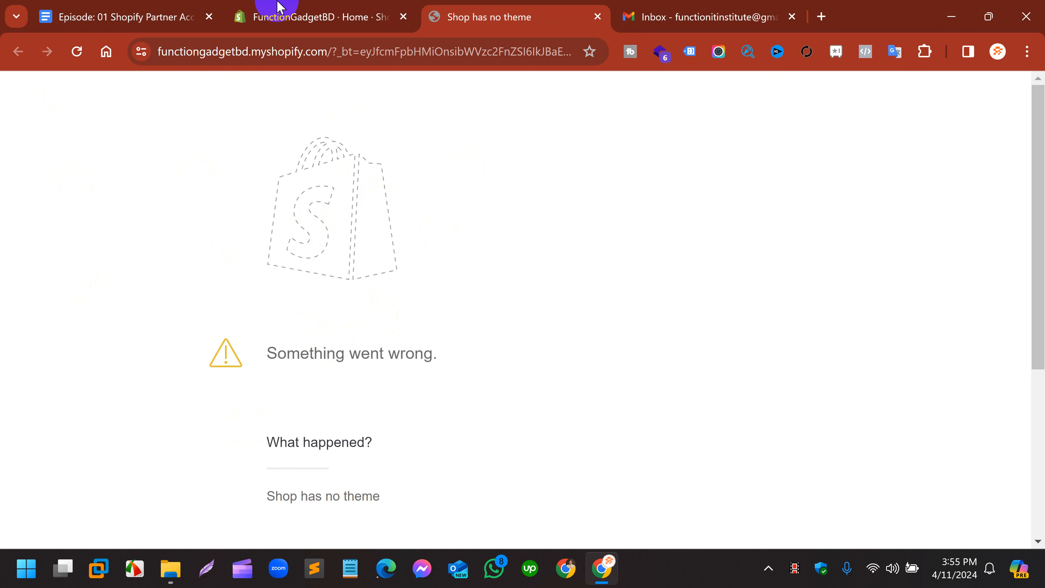
click(284, 17)
click(86, 366)
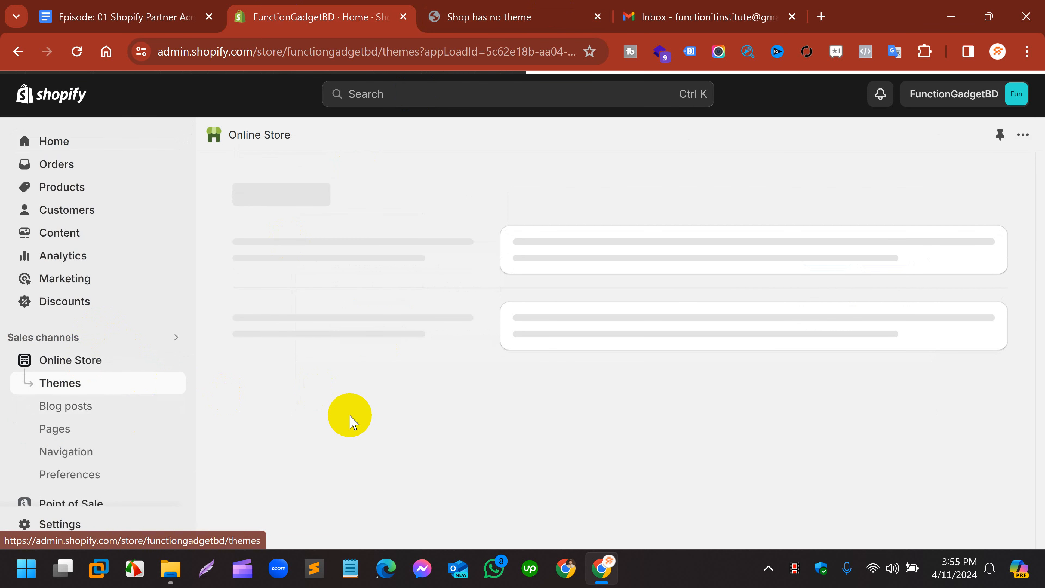
Step: Install and publish the Dawn theme as the store's current theme, checking the public page and the admin's theme preview
click(572, 288)
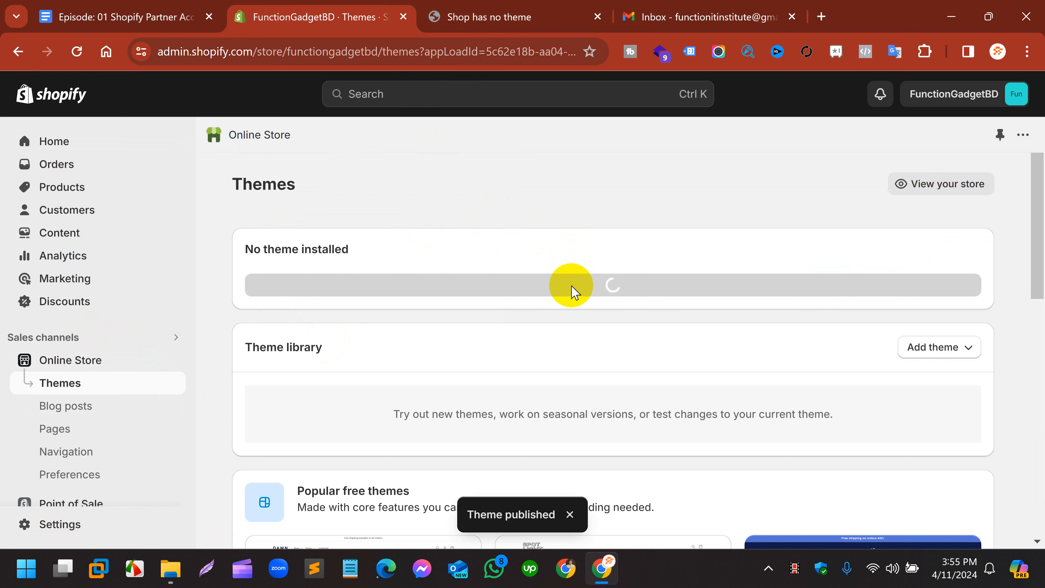
click(504, 9)
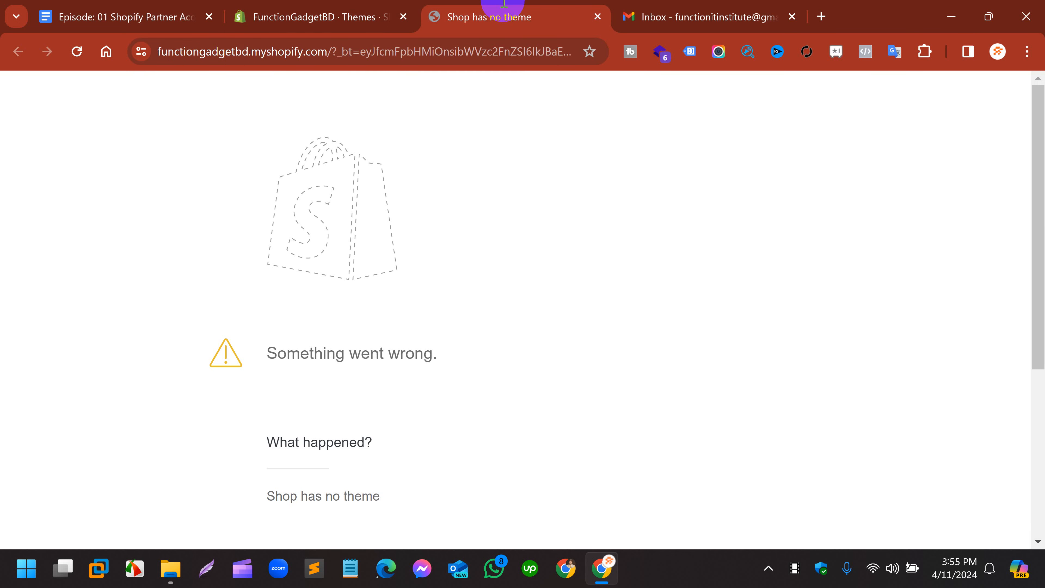
click(77, 53)
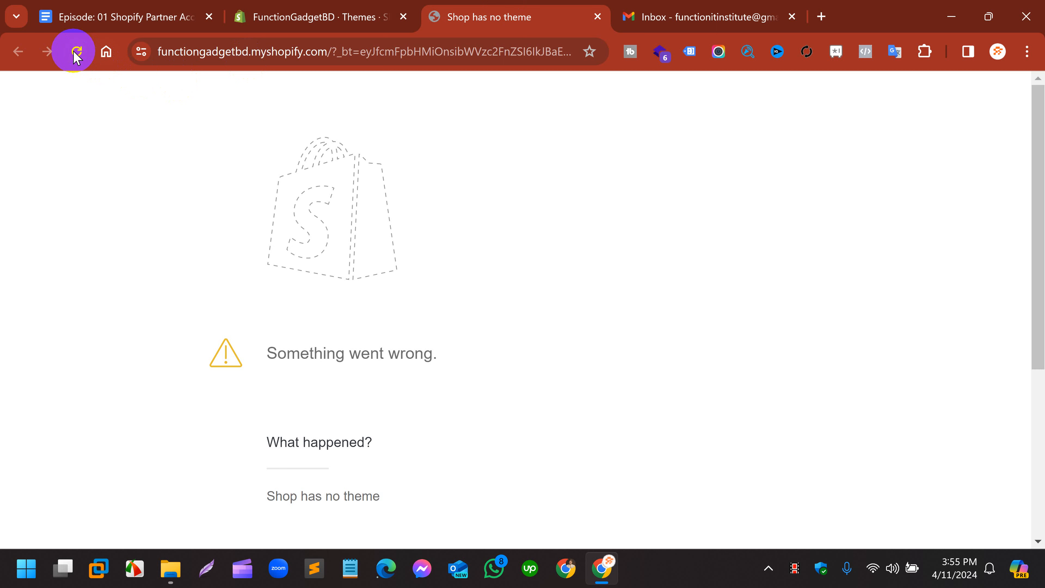
click(319, 17)
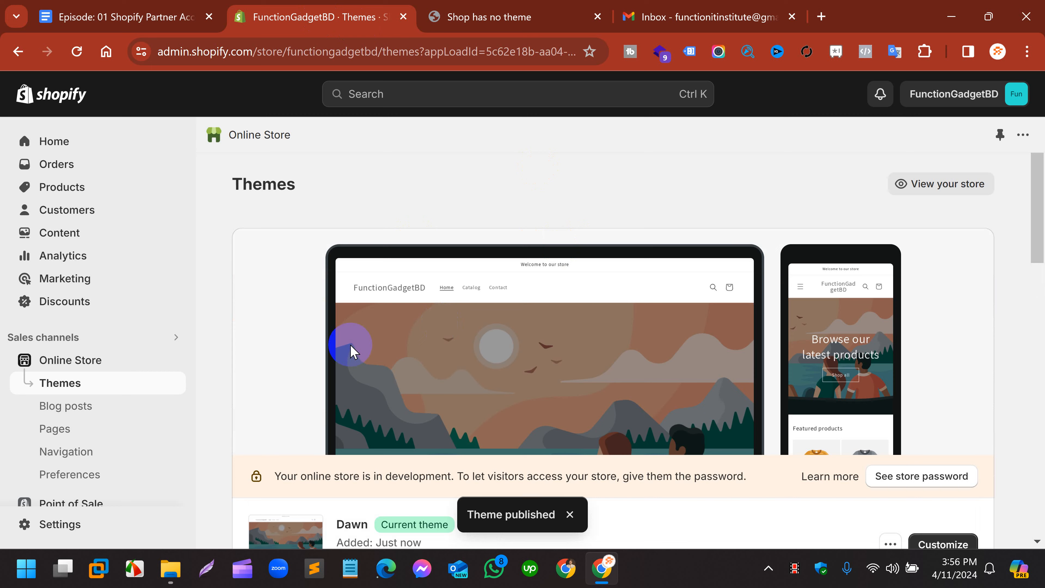
scroll(349, 345, down, 3)
scroll(509, 383, up, 2)
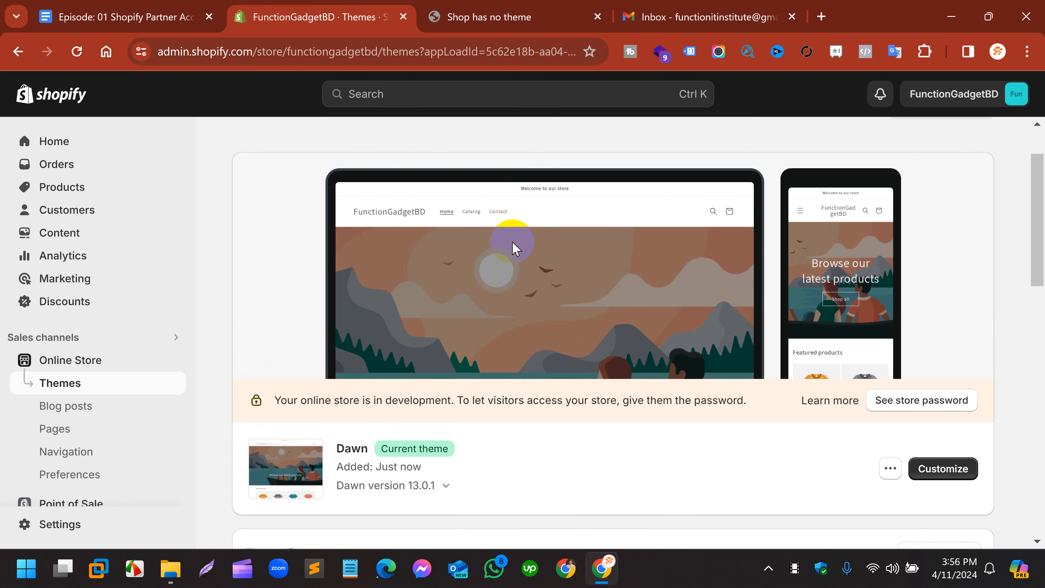
Step: Reload the store's public page and look through the whole home page
click(502, 17)
click(74, 53)
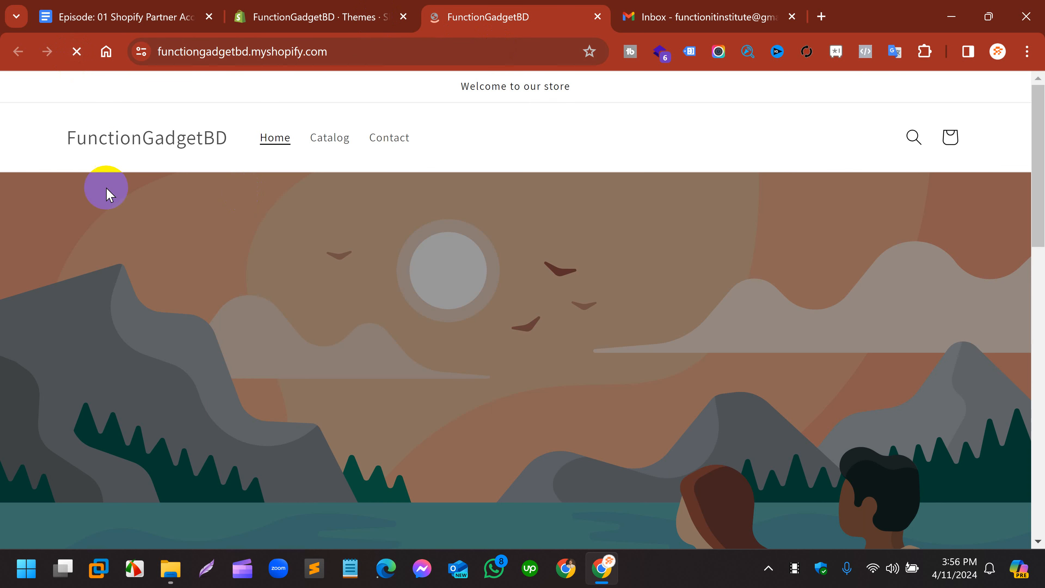
scroll(310, 320, down, 5)
scroll(310, 320, down, 10)
scroll(310, 321, up, 15)
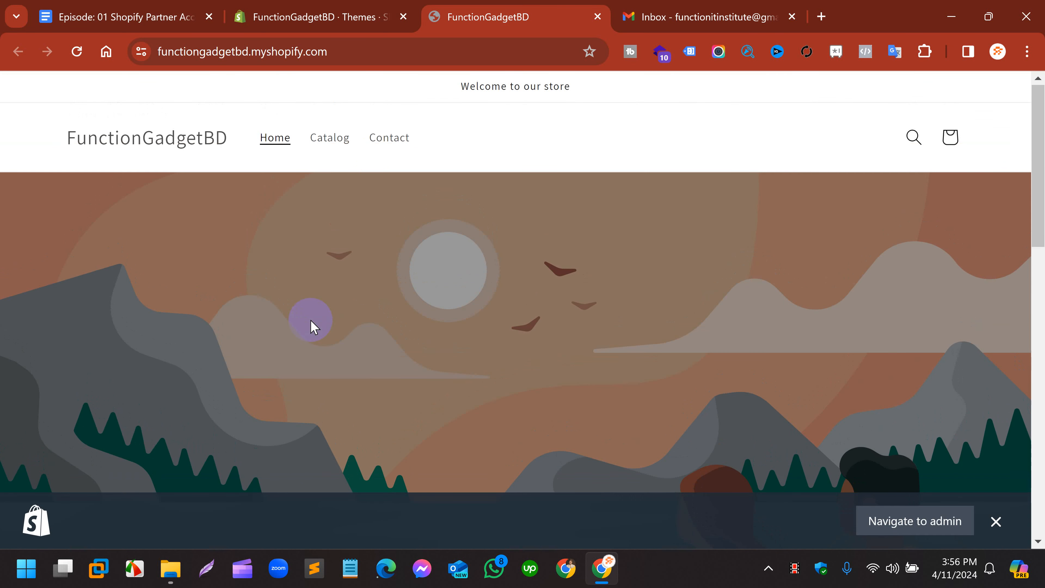
Step: Return to the store admin's Themes page and examine the entry for the current theme, Dawn
click(349, 15)
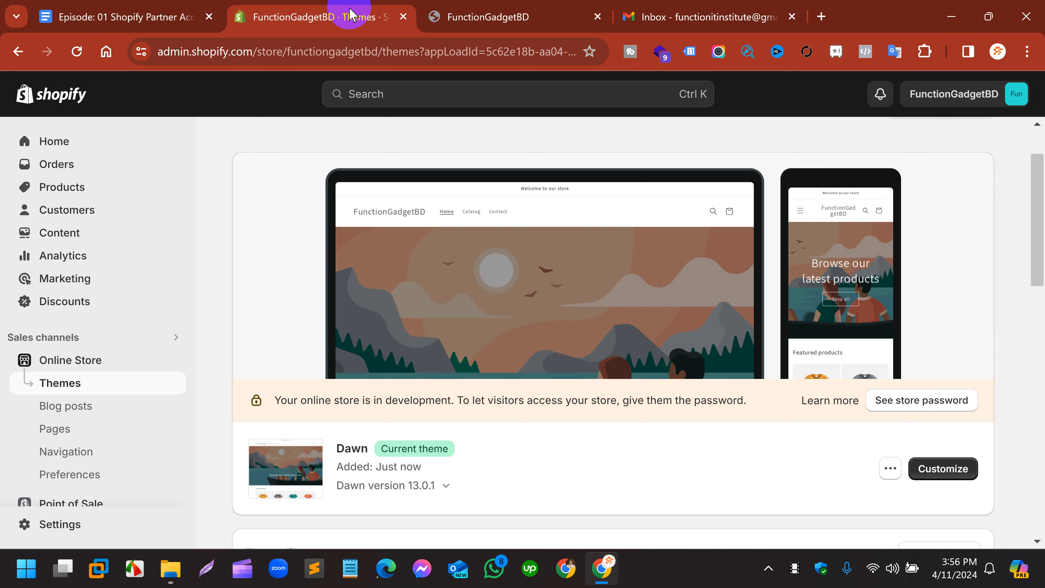
scroll(329, 371, down, 3)
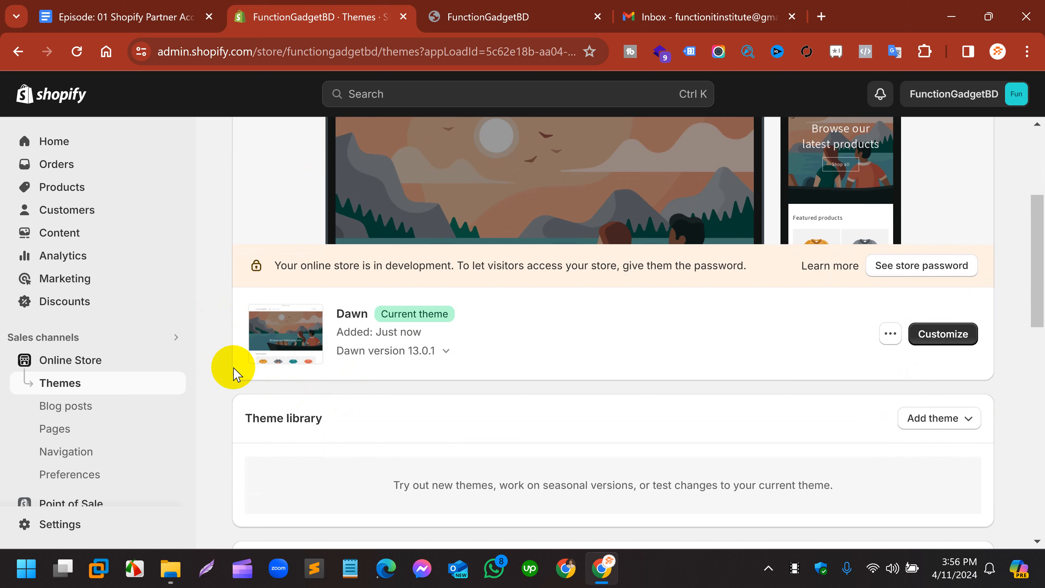
scroll(233, 374, up, 2)
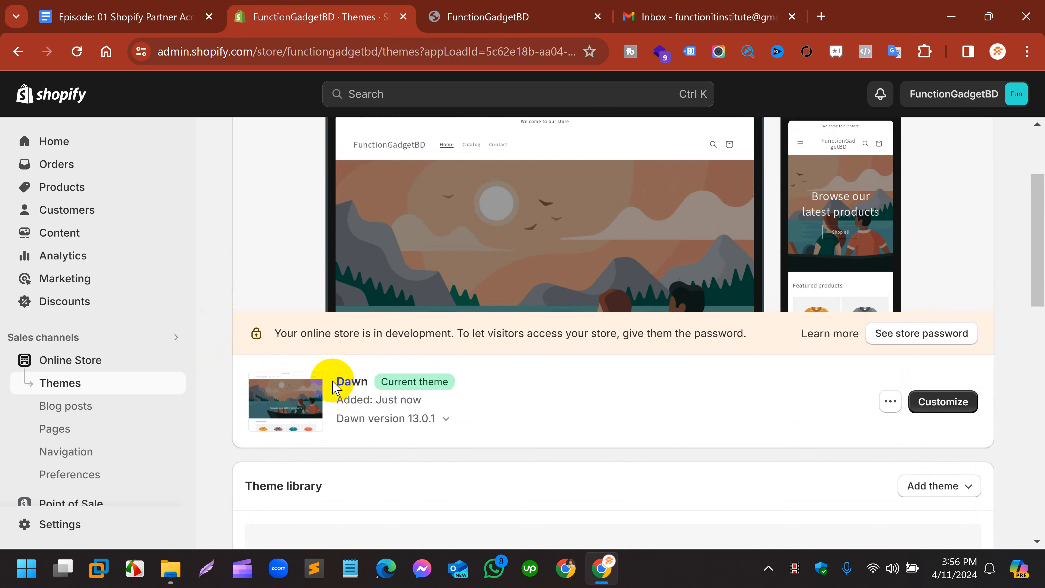
mouse_move(340, 381)
mouse_down()
mouse_move(361, 379)
mouse_move(339, 385)
mouse_up()
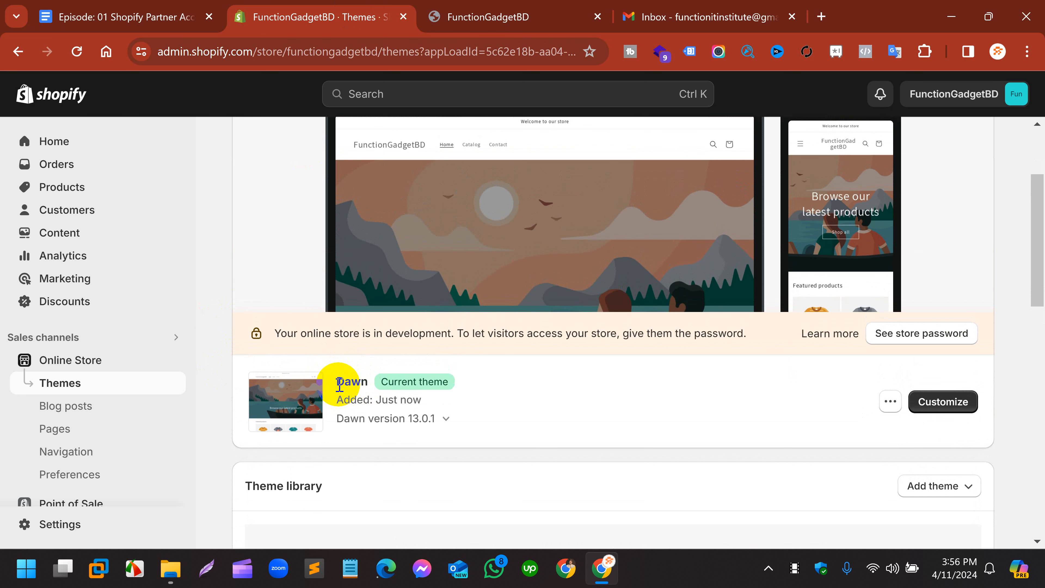
Step: Visit the Theme Store through the theme library's option for adding a theme and browse the themes on offer
scroll(786, 387, down, 2)
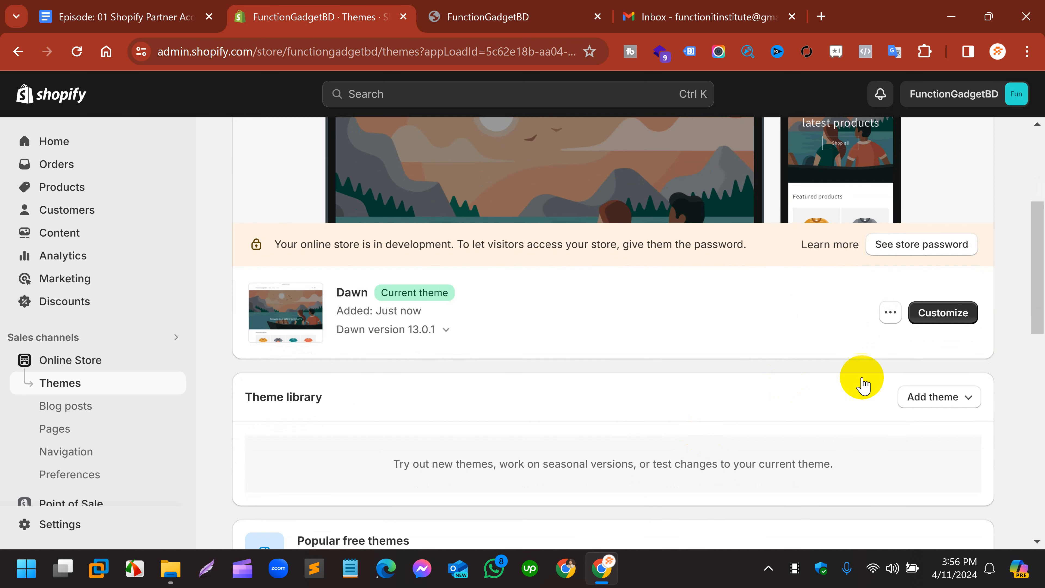
click(954, 402)
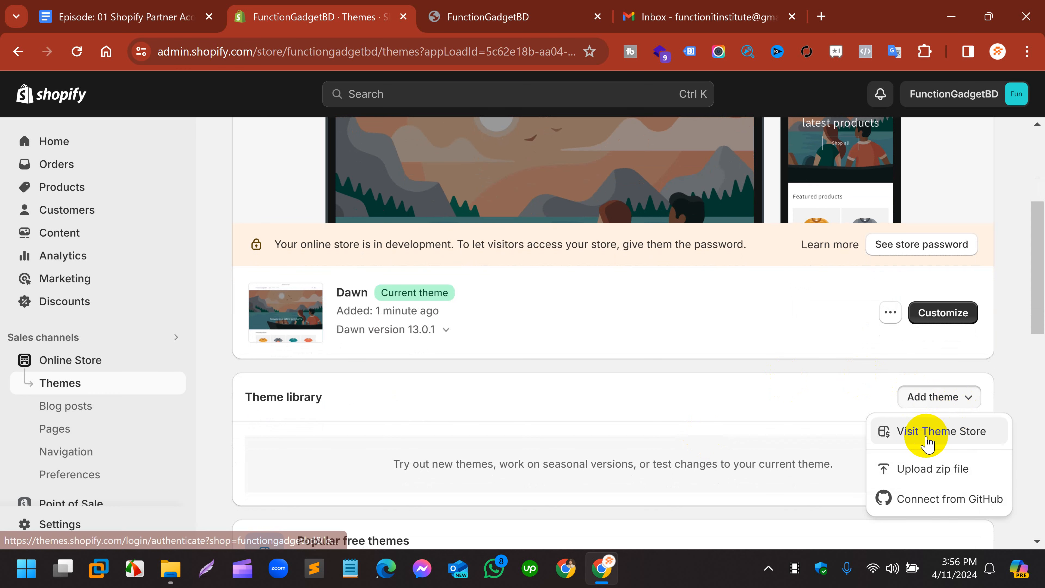
click(970, 432)
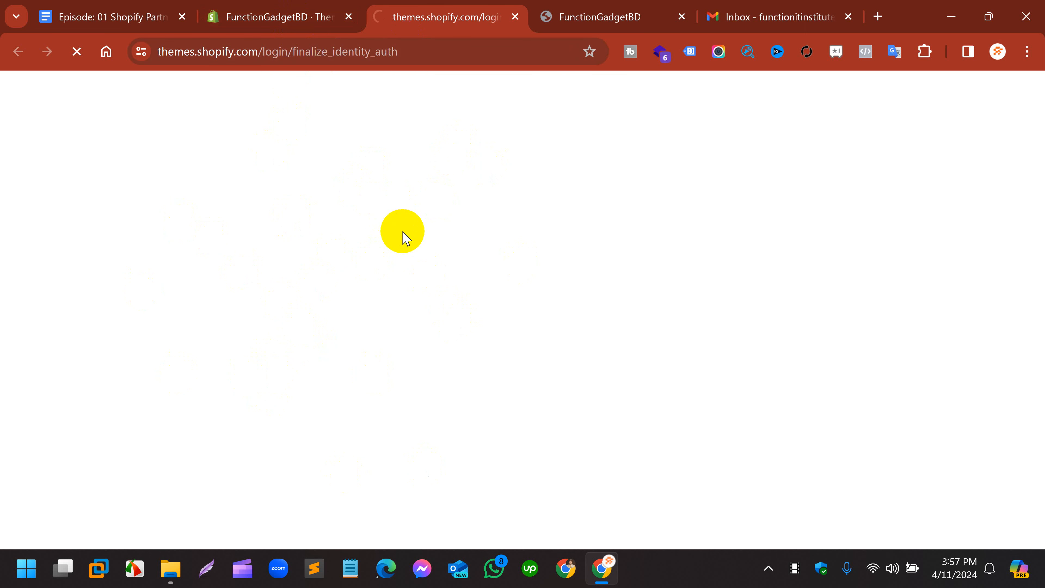
scroll(402, 238, down, 5)
scroll(403, 238, down, 15)
scroll(402, 238, up, 14)
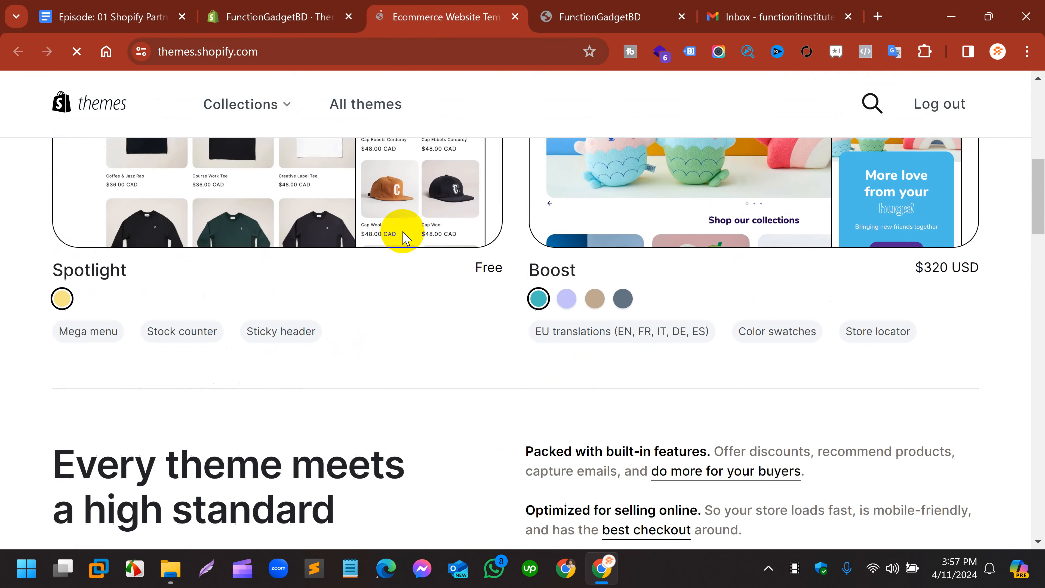
scroll(402, 238, up, 6)
Step: Go back to the store admin and look over the Themes page from the preview to the theme library
click(268, 17)
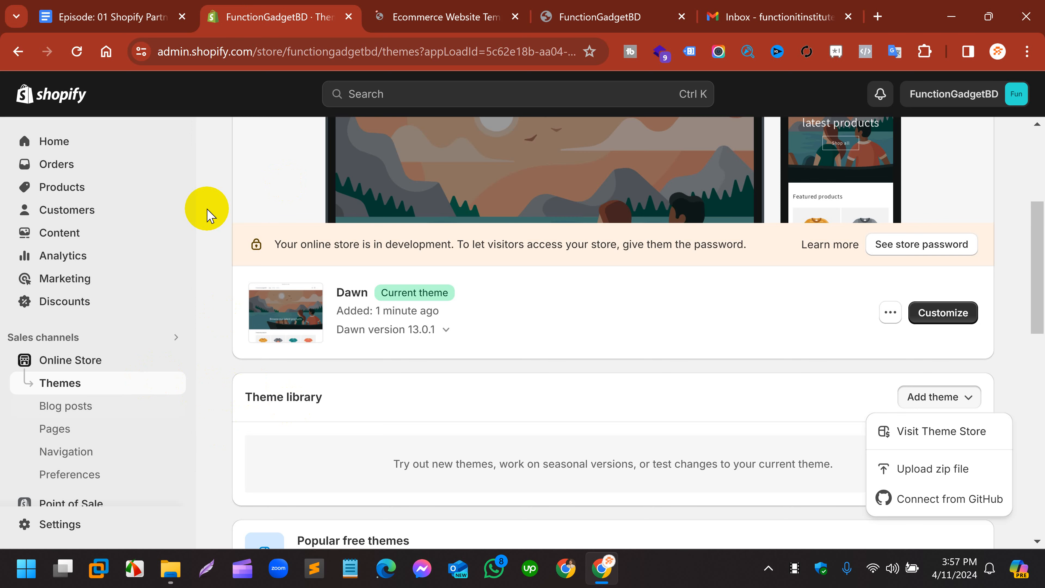
scroll(208, 215, up, 5)
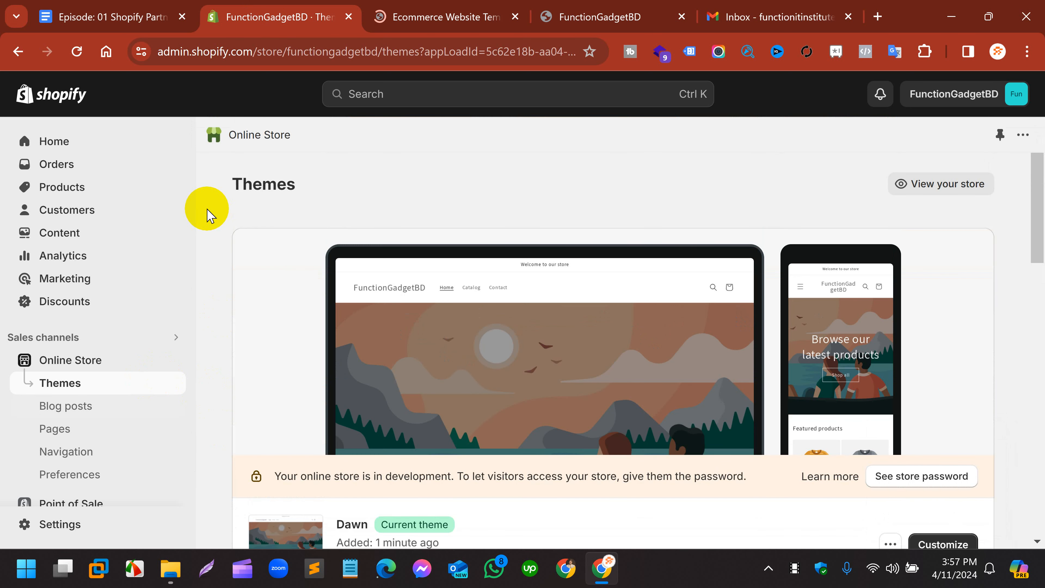
scroll(208, 215, down, 4)
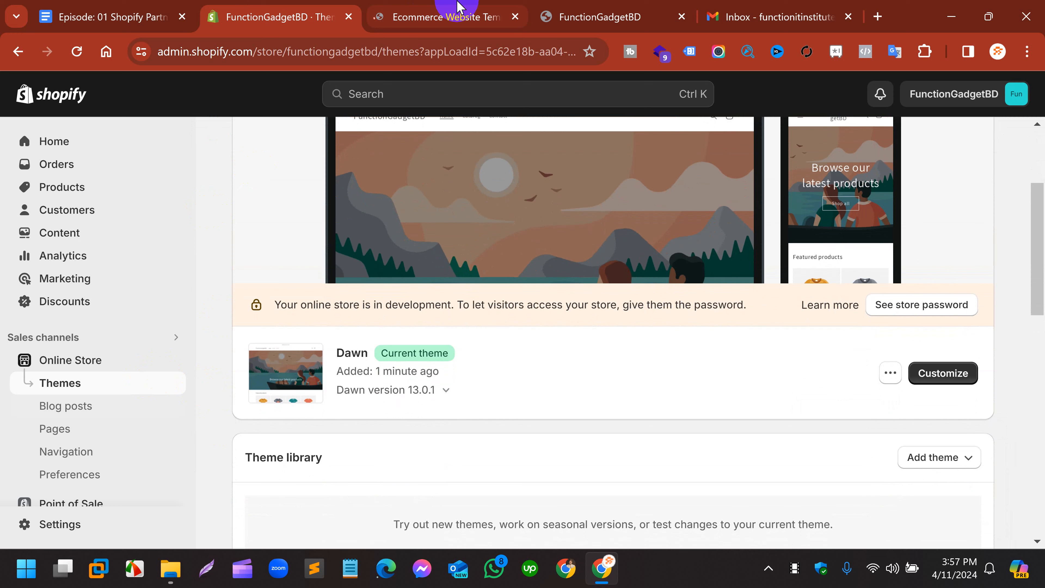
scroll(280, 173, up, 4)
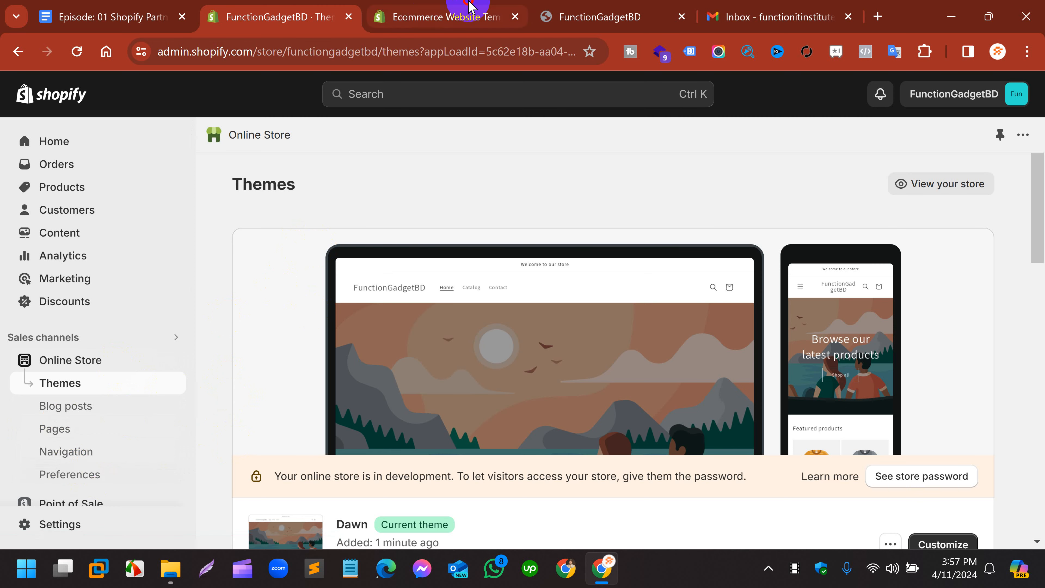
Step: Examine the public store's announcement bar, store name and menu, visiting its Contact page and returning to Home
click(445, 16)
click(566, 7)
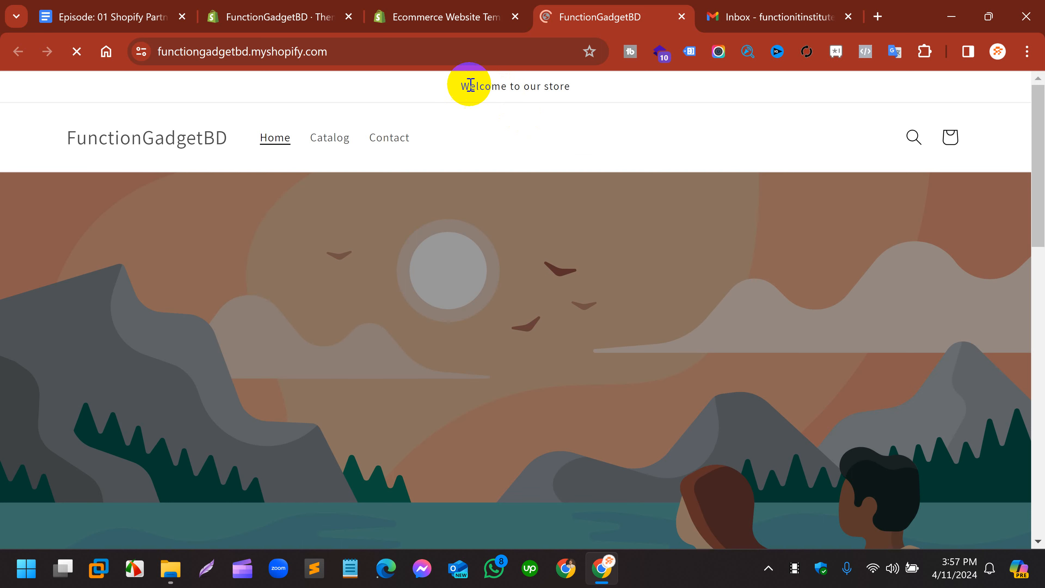
drag(470, 85, 586, 90)
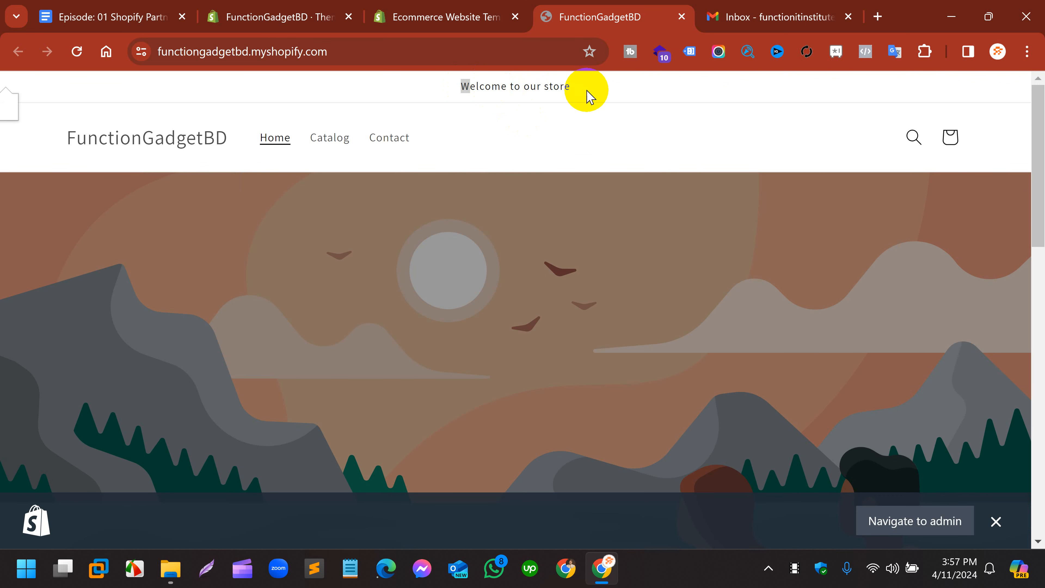
click(537, 135)
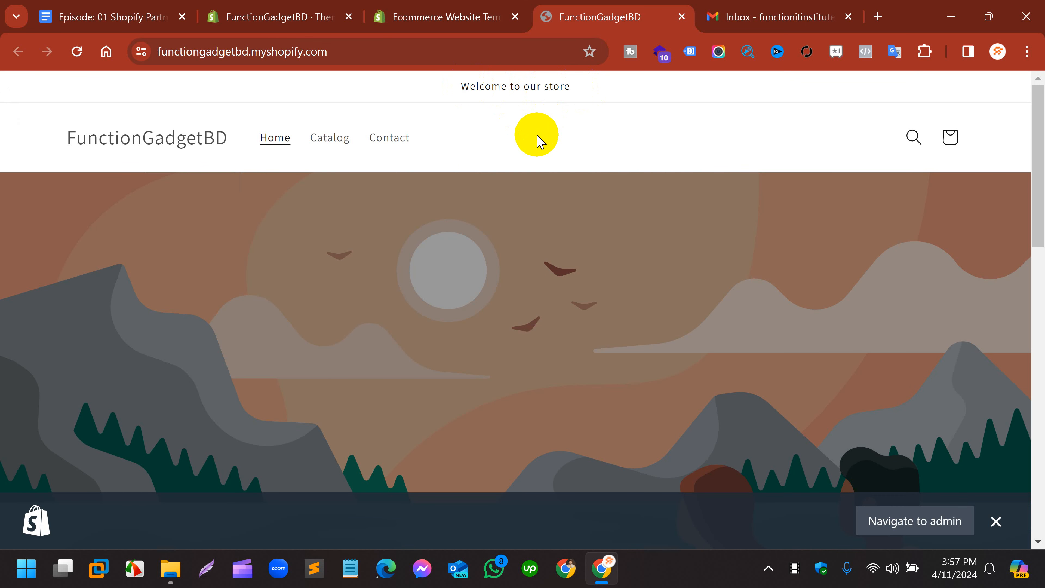
drag(62, 140, 185, 144)
click(271, 148)
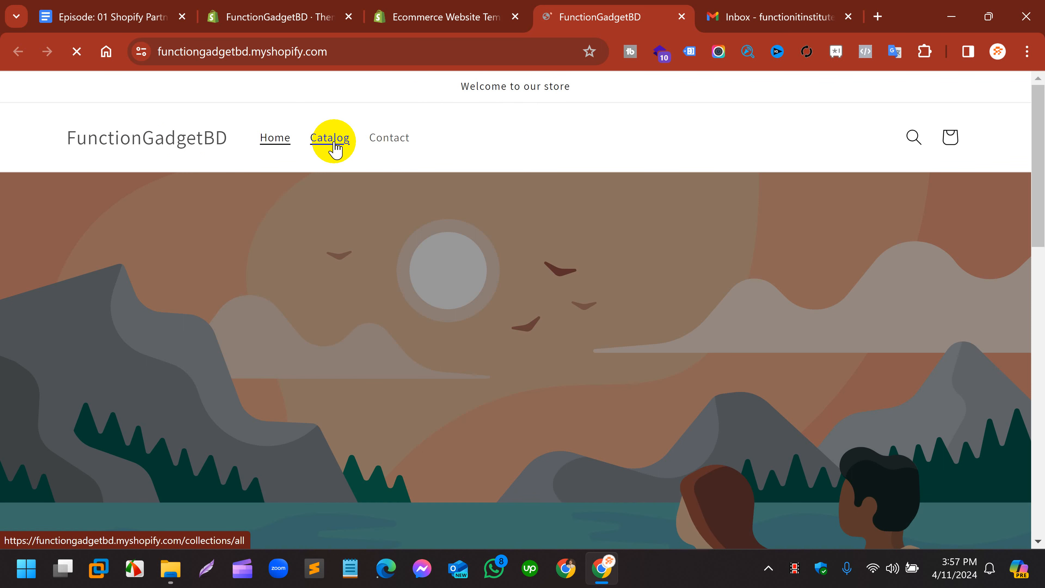
click(407, 133)
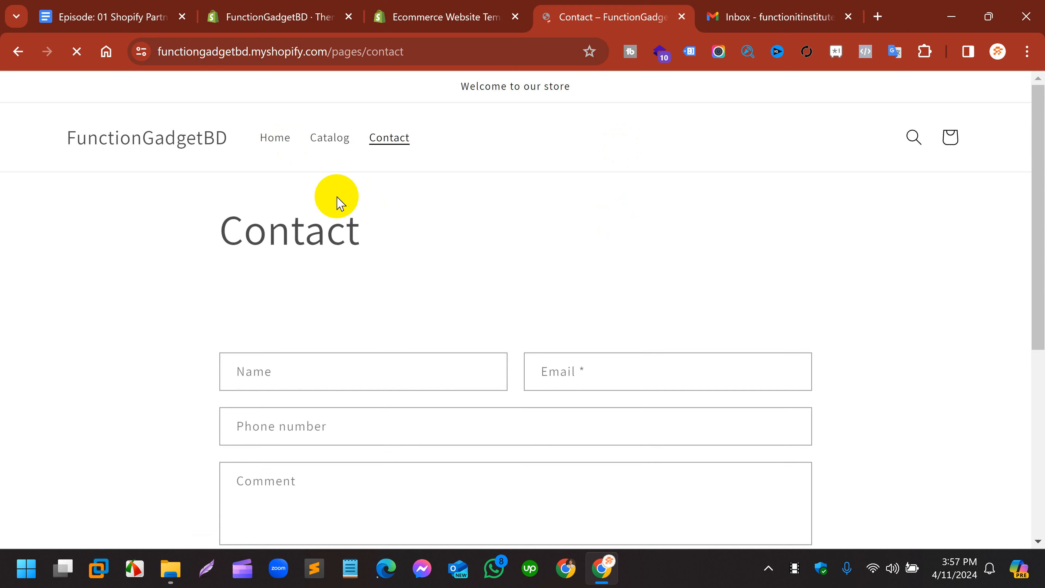
right_click(338, 199)
click(279, 152)
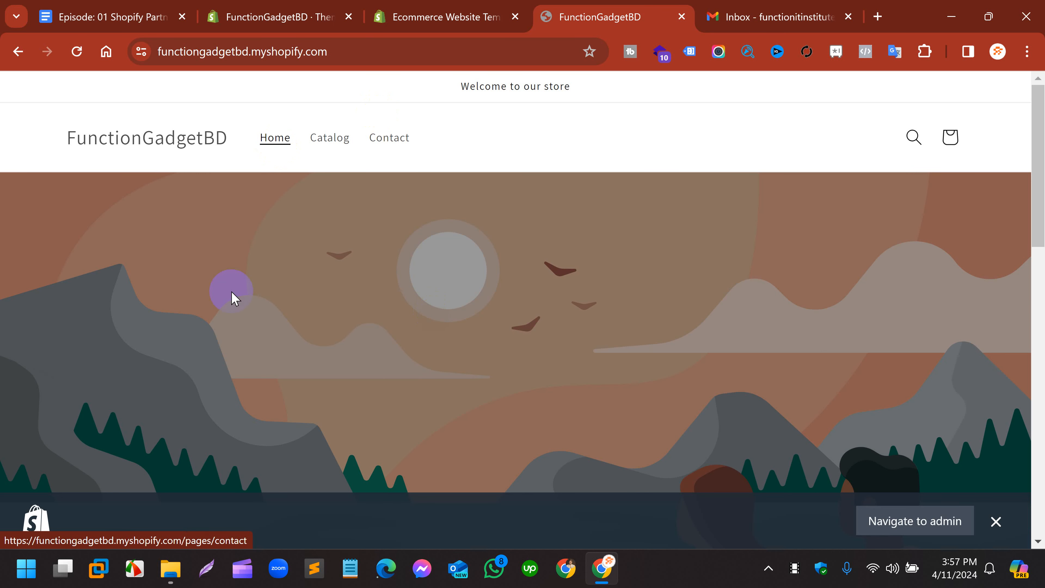
Step: Switch back to the admin's Themes page and review the Online Store sections, current theme and theme library
click(466, 17)
click(352, 6)
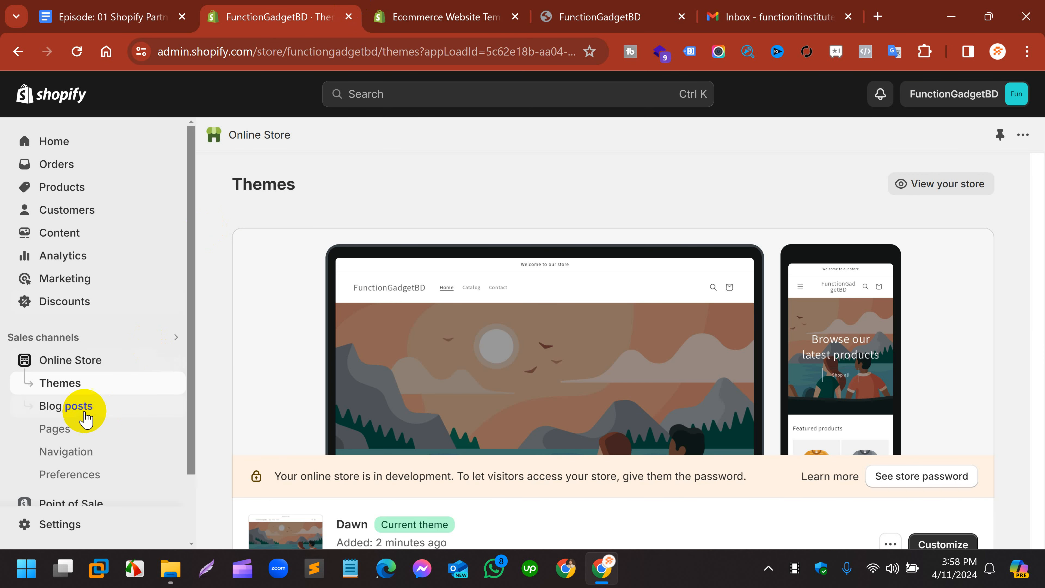
scroll(268, 485, down, 2)
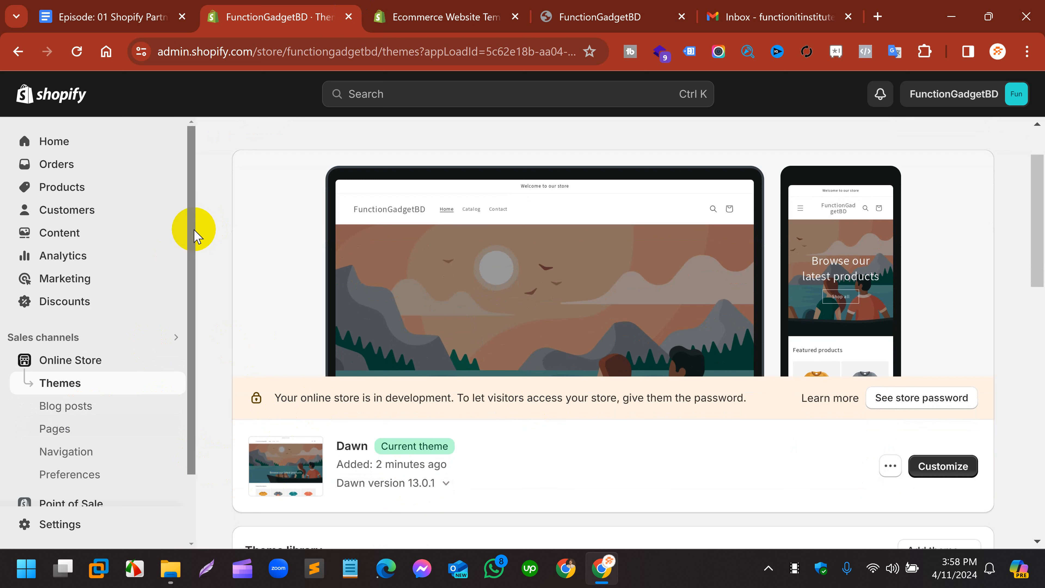
click(214, 294)
scroll(214, 293, up, 2)
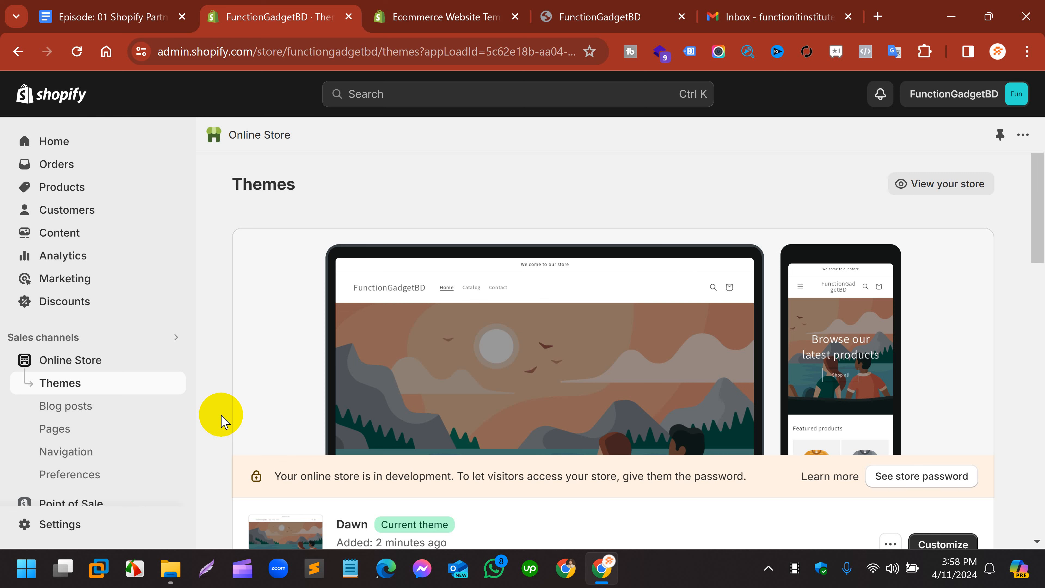
scroll(221, 420, down, 5)
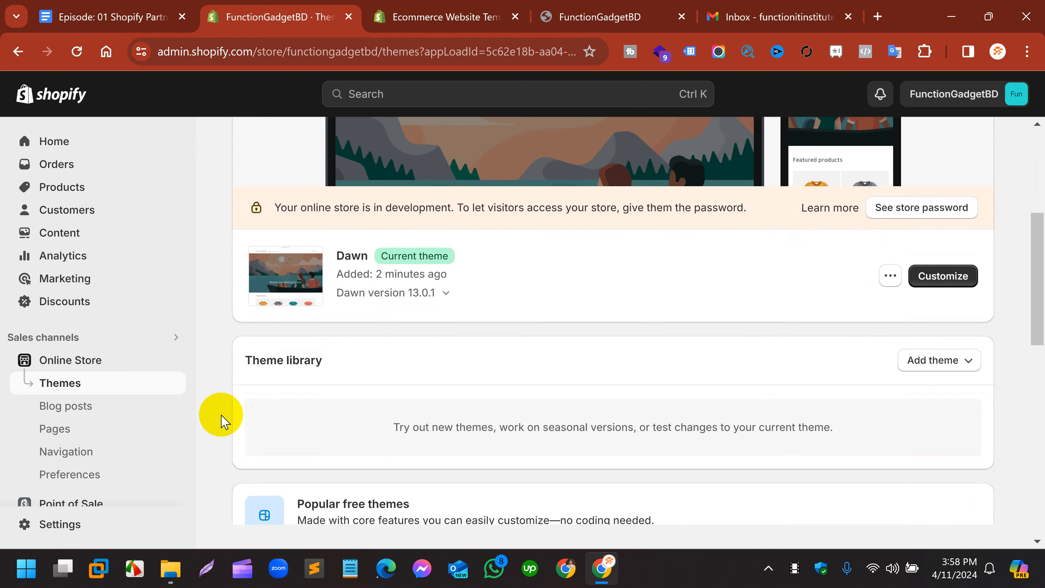
scroll(221, 420, up, 5)
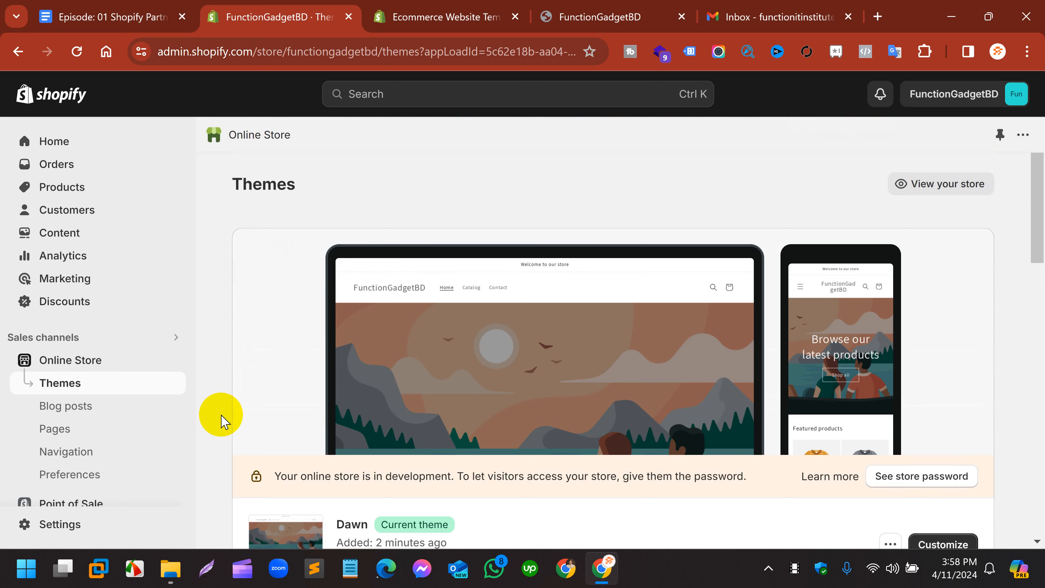